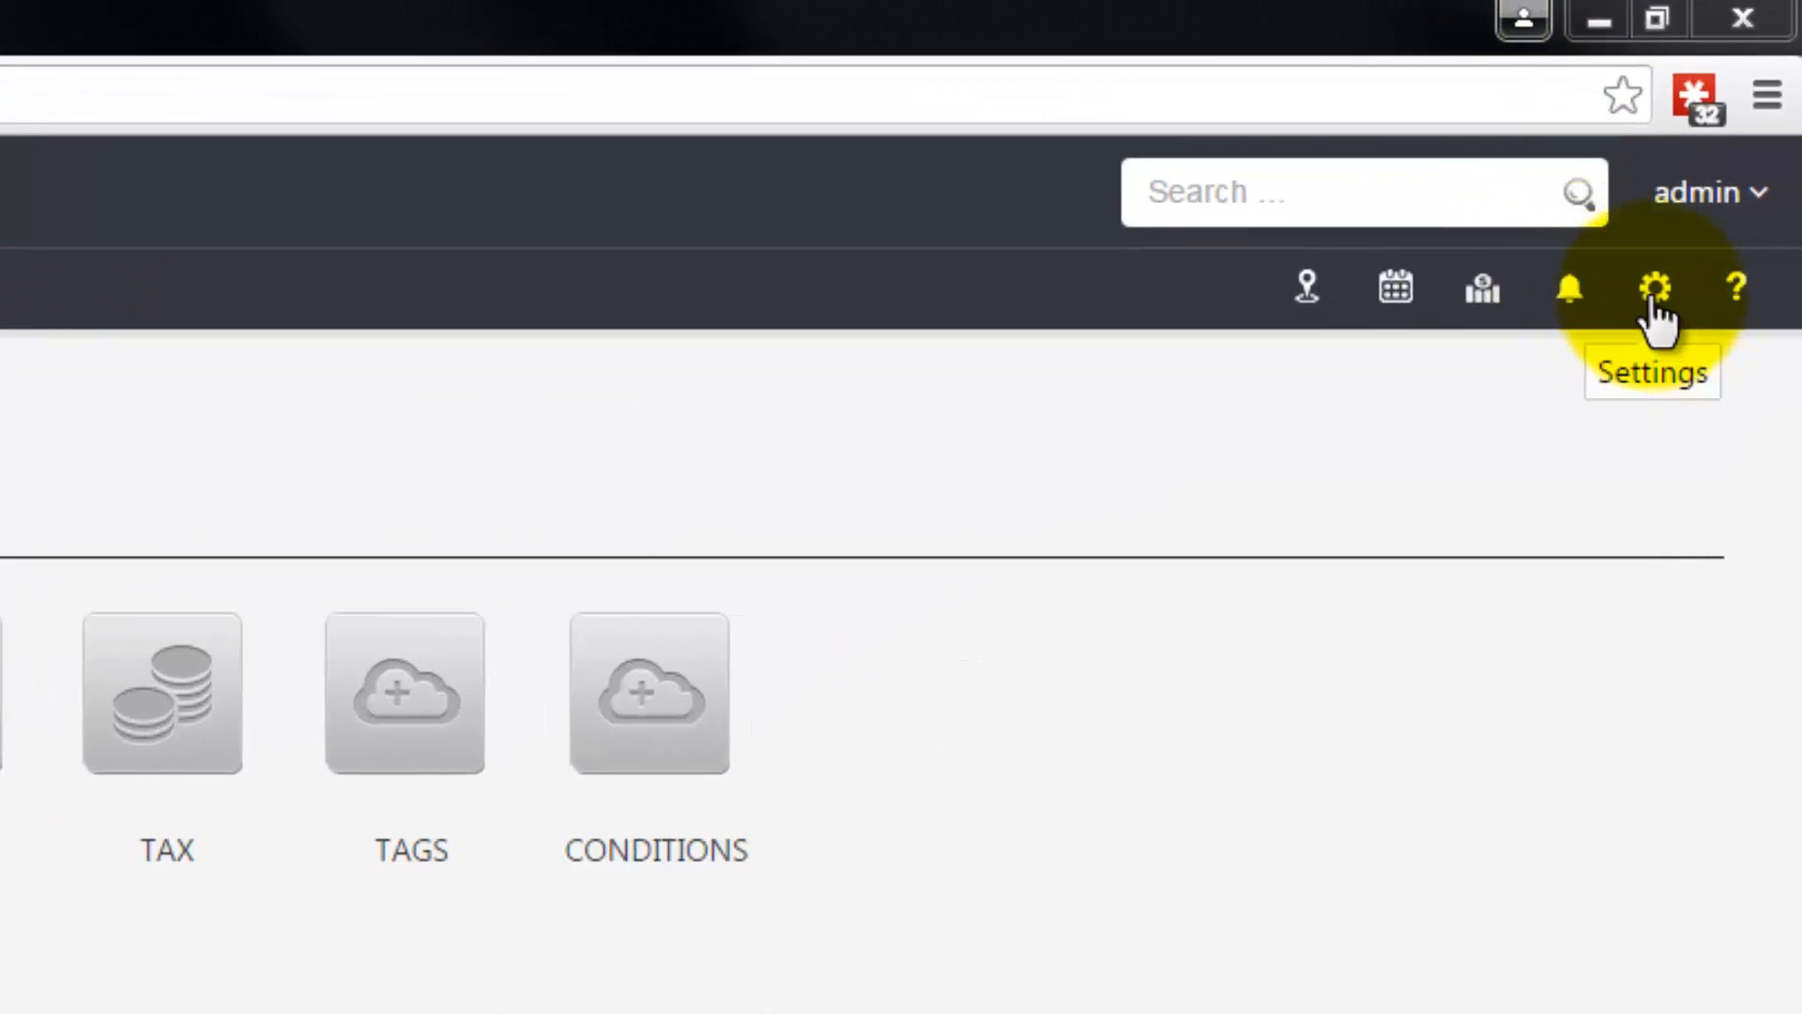
# Step: Open the Users administration page from the system settings and look through the whole user list
pyautogui.click(1657, 309)
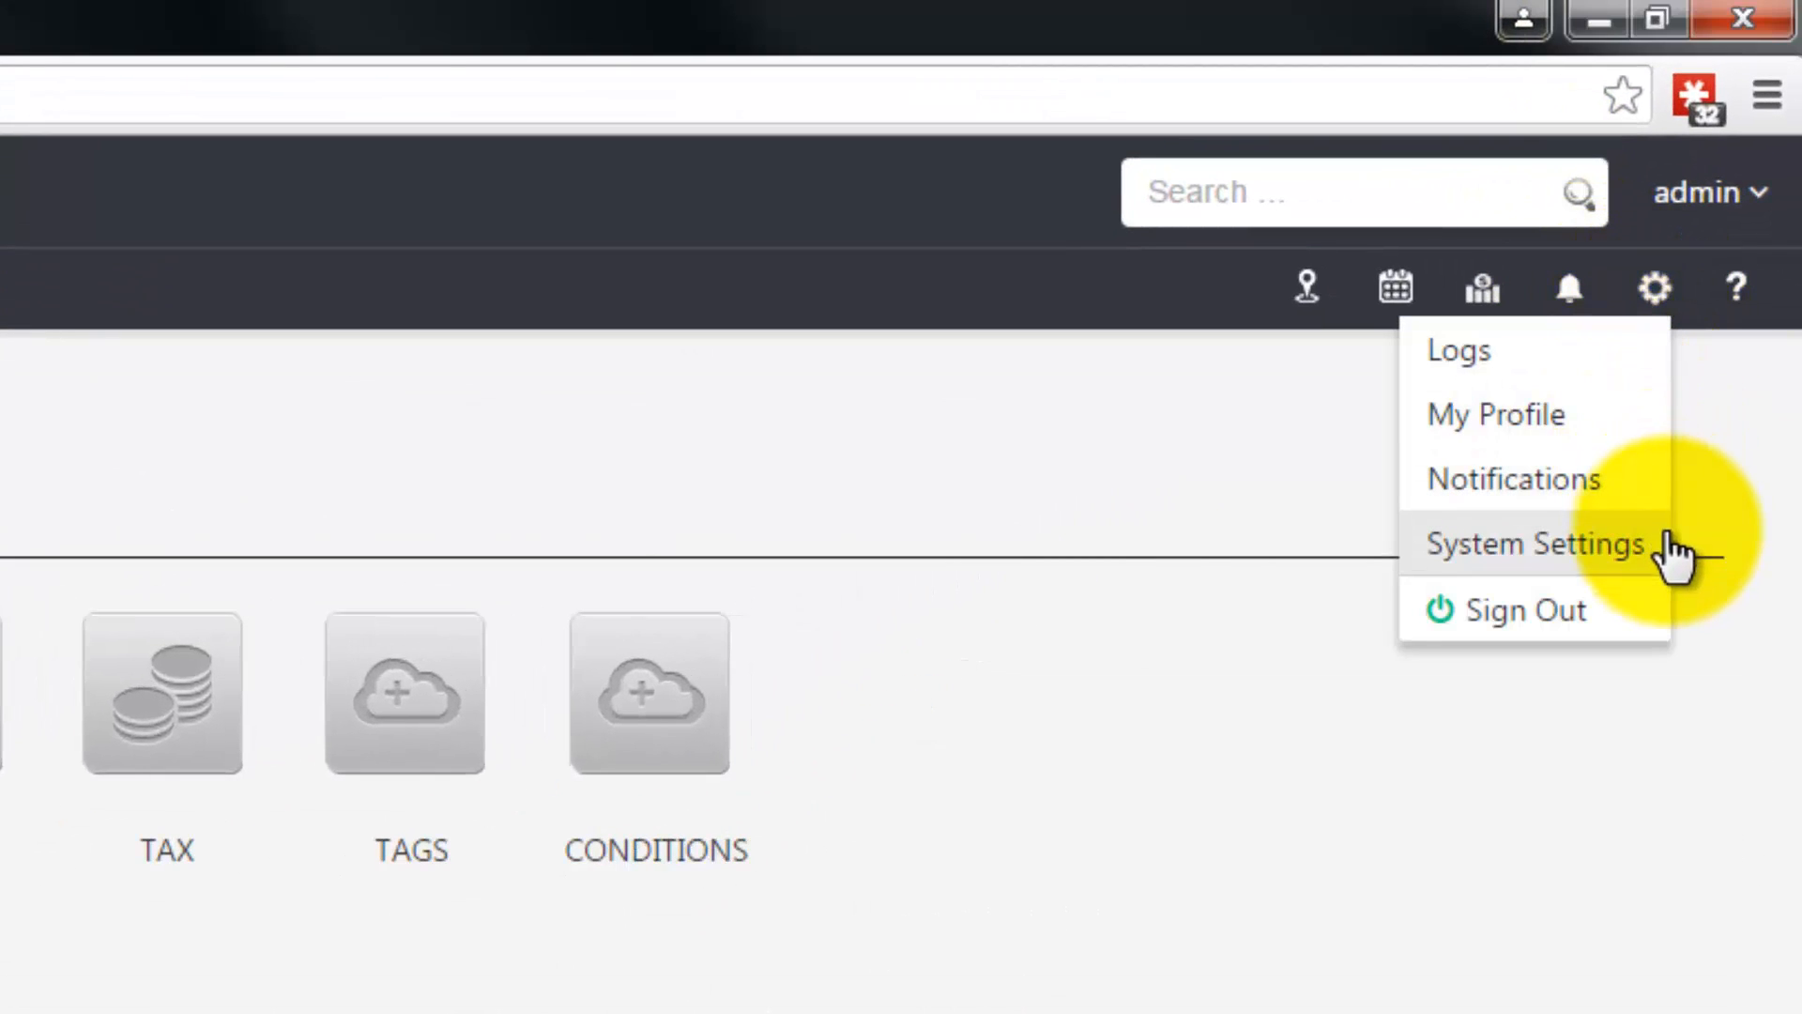
pyautogui.click(1670, 553)
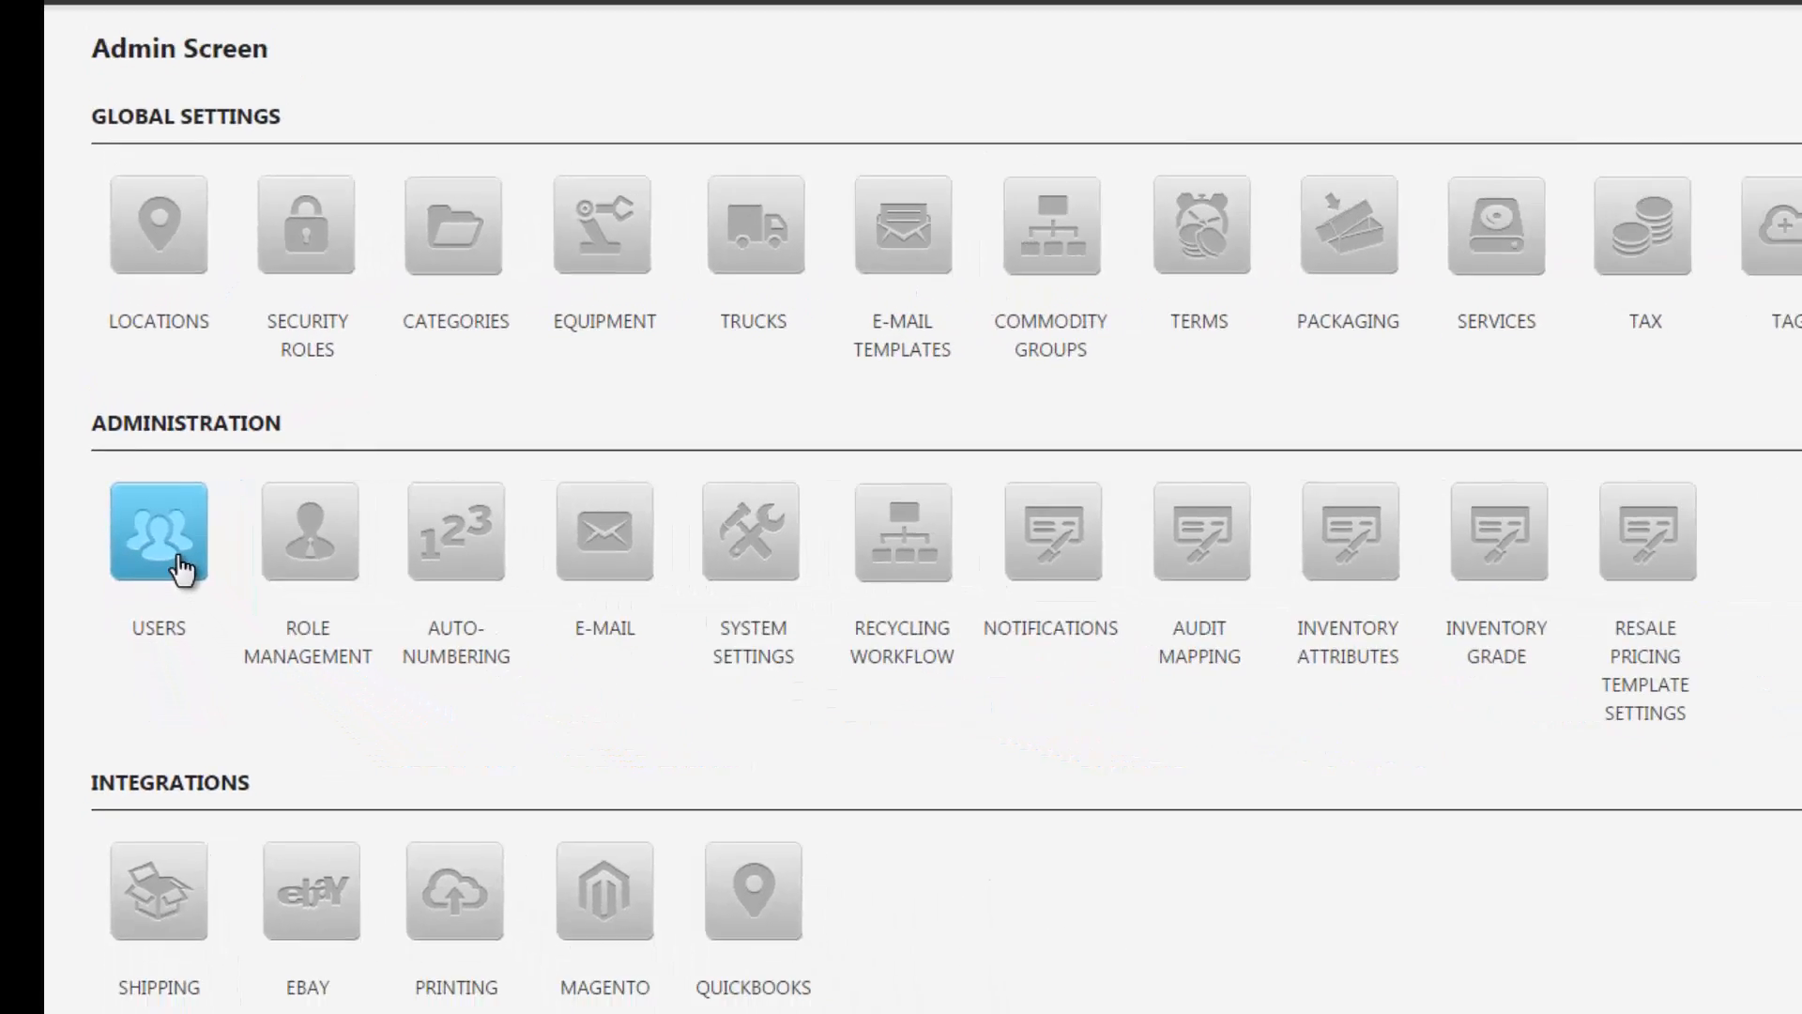
pyautogui.click(216, 615)
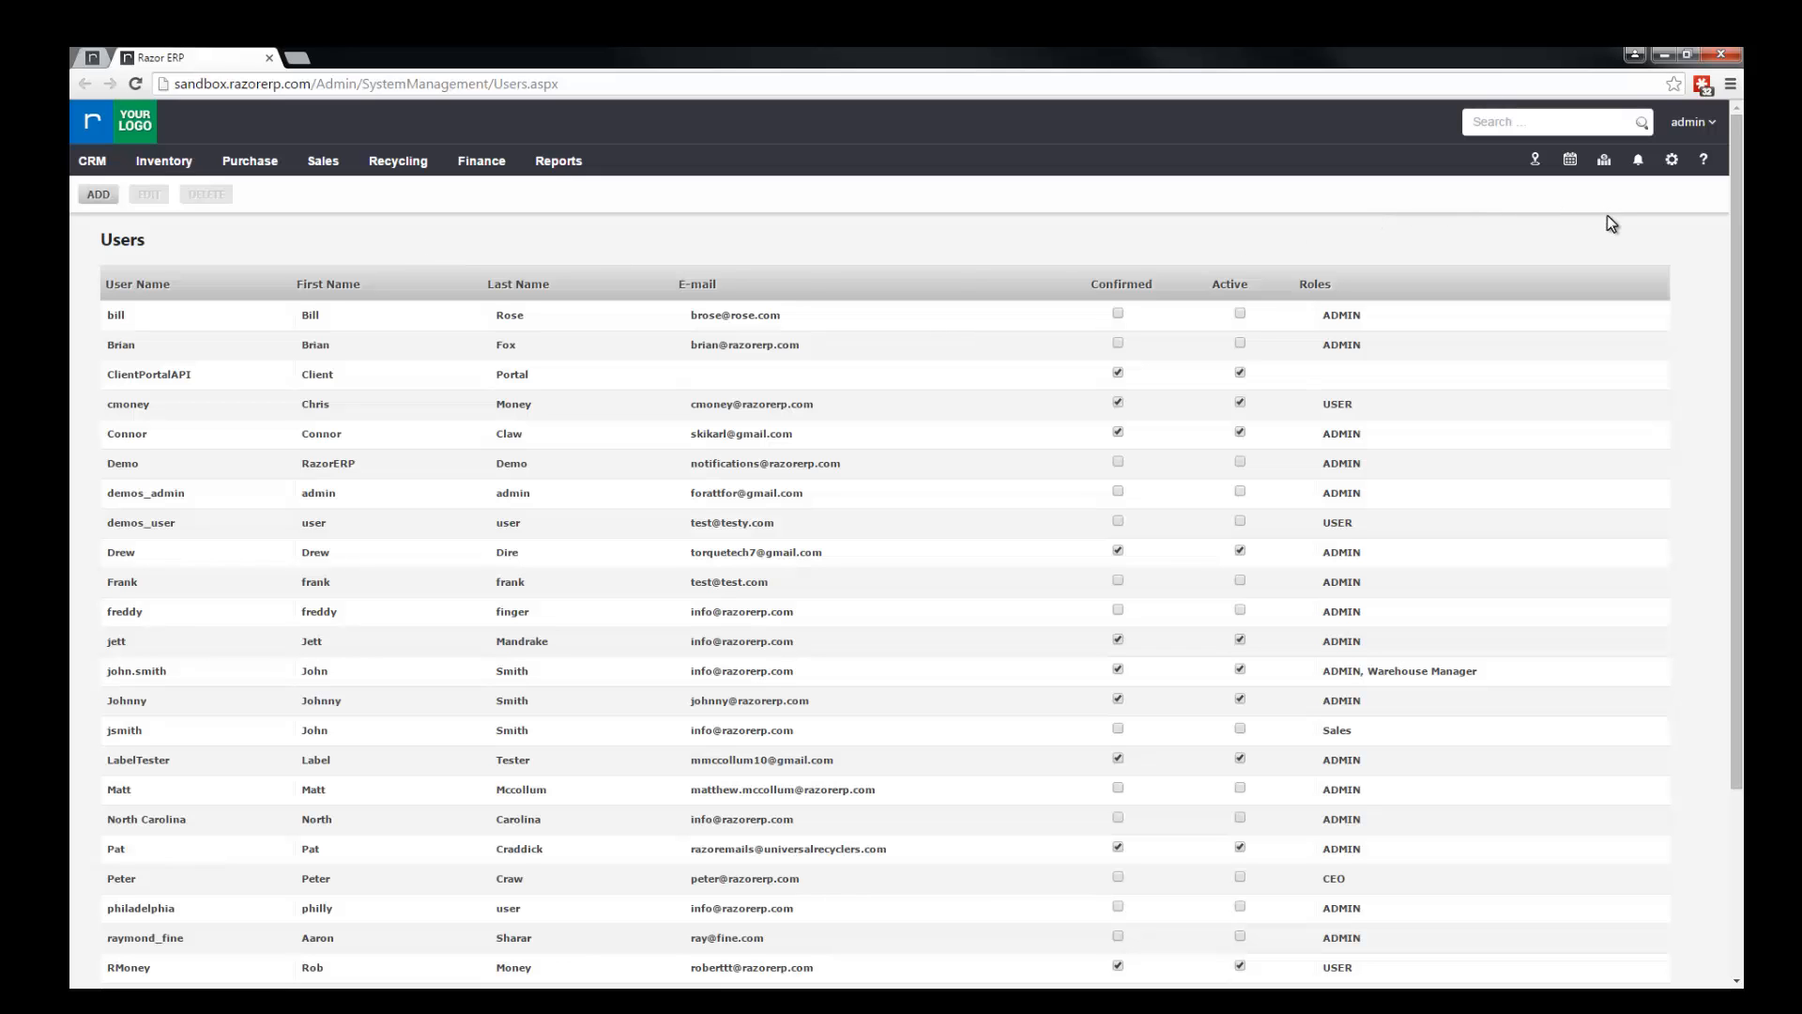
pyautogui.moveTo(1739, 246); pyautogui.dragTo(1736, 573)
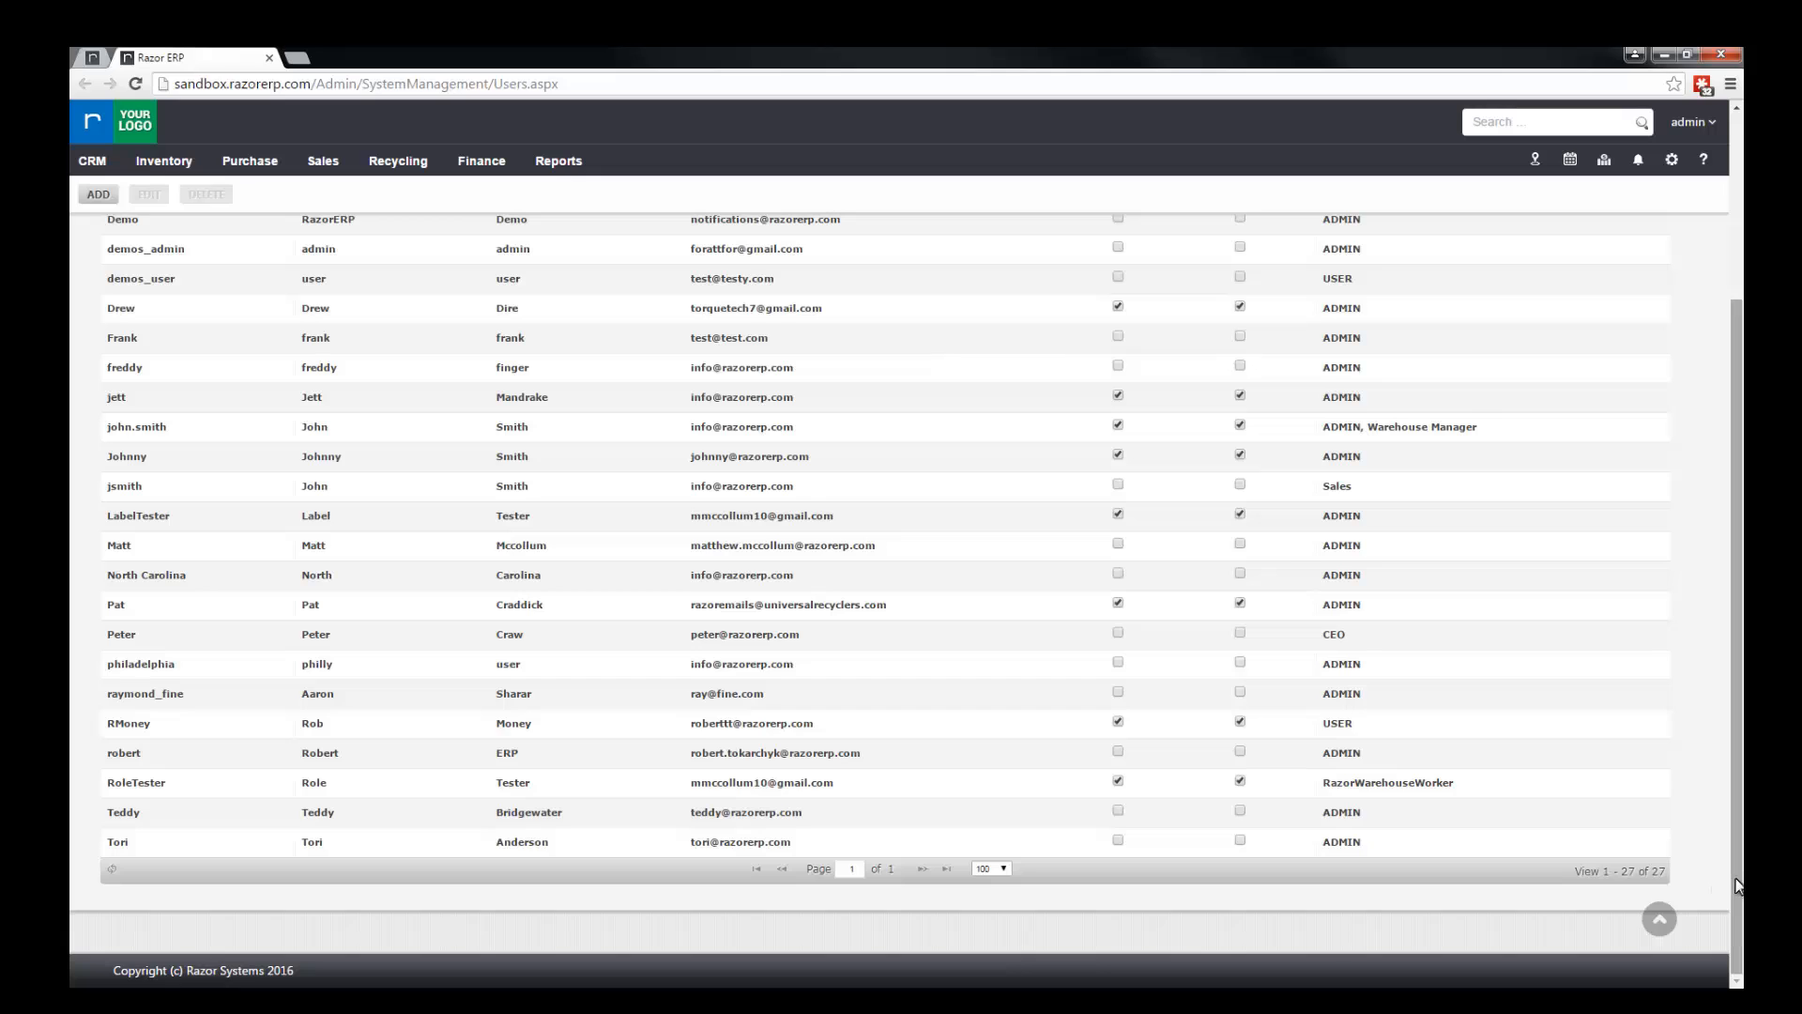
pyautogui.scroll(3, 1737, 876)
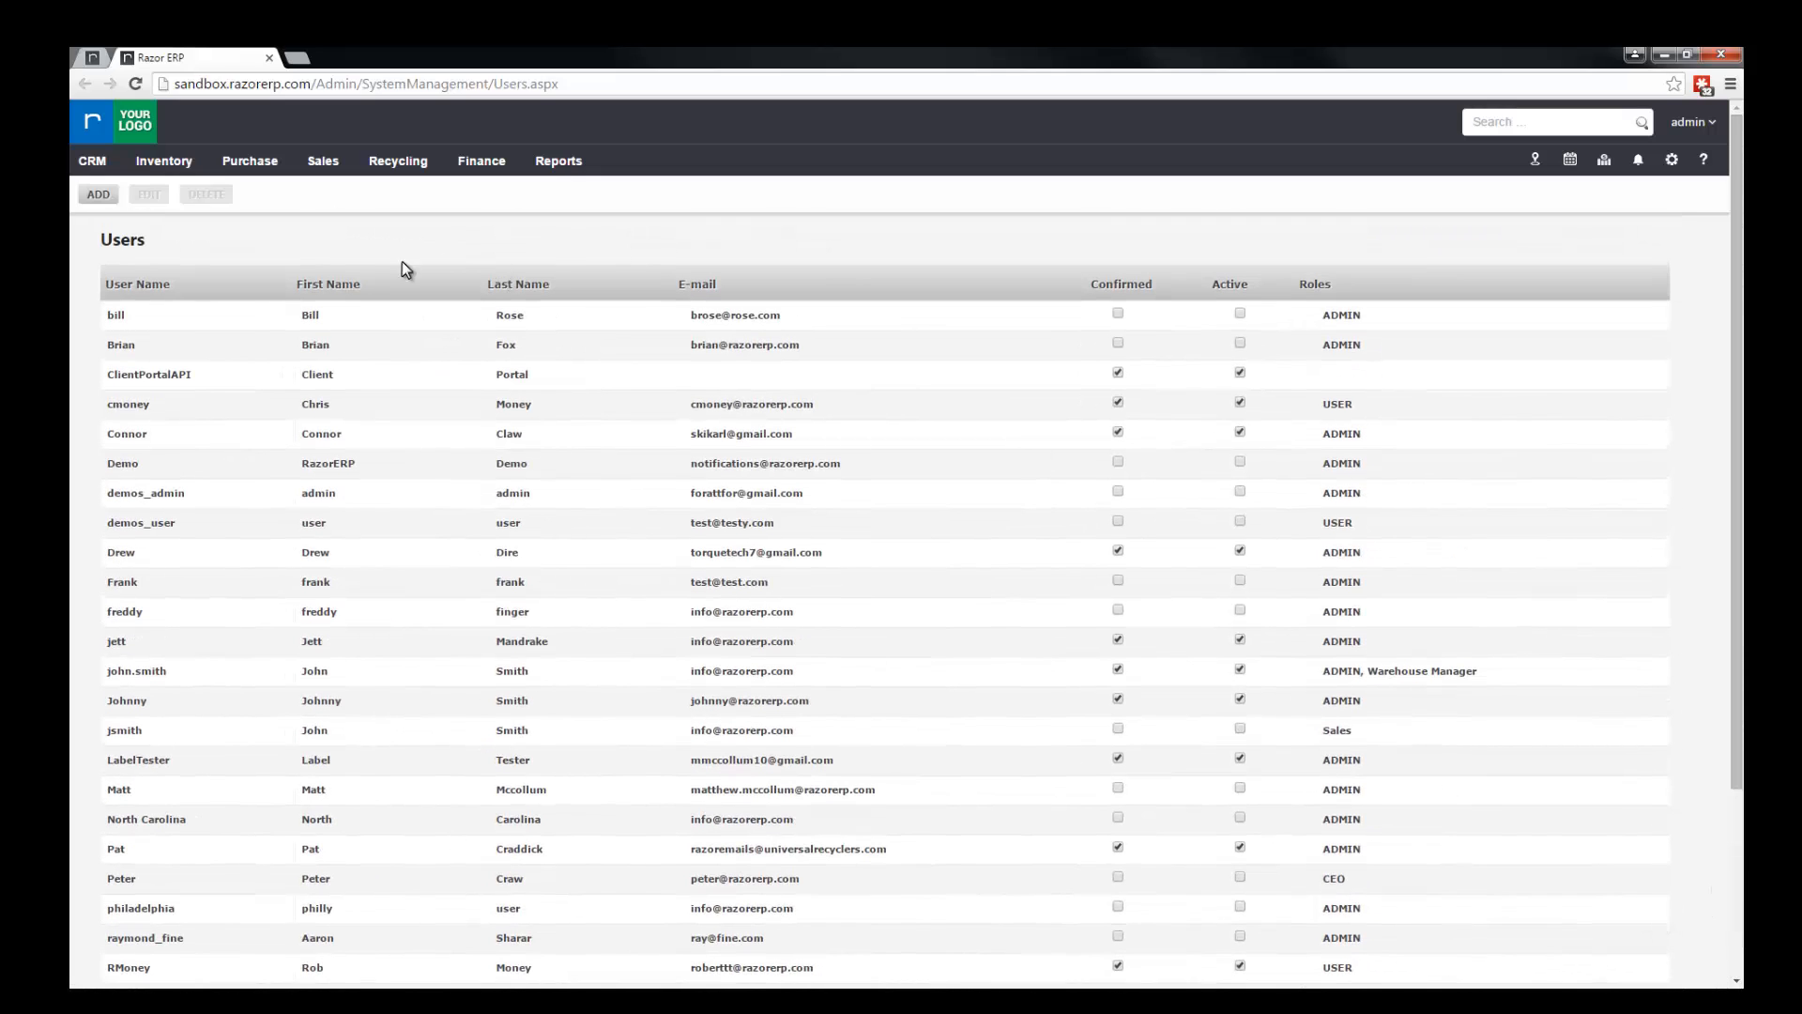
# Step: Start a new user record and enter the user name, the title Mr., and the person's first and last name
pyautogui.click(109, 197)
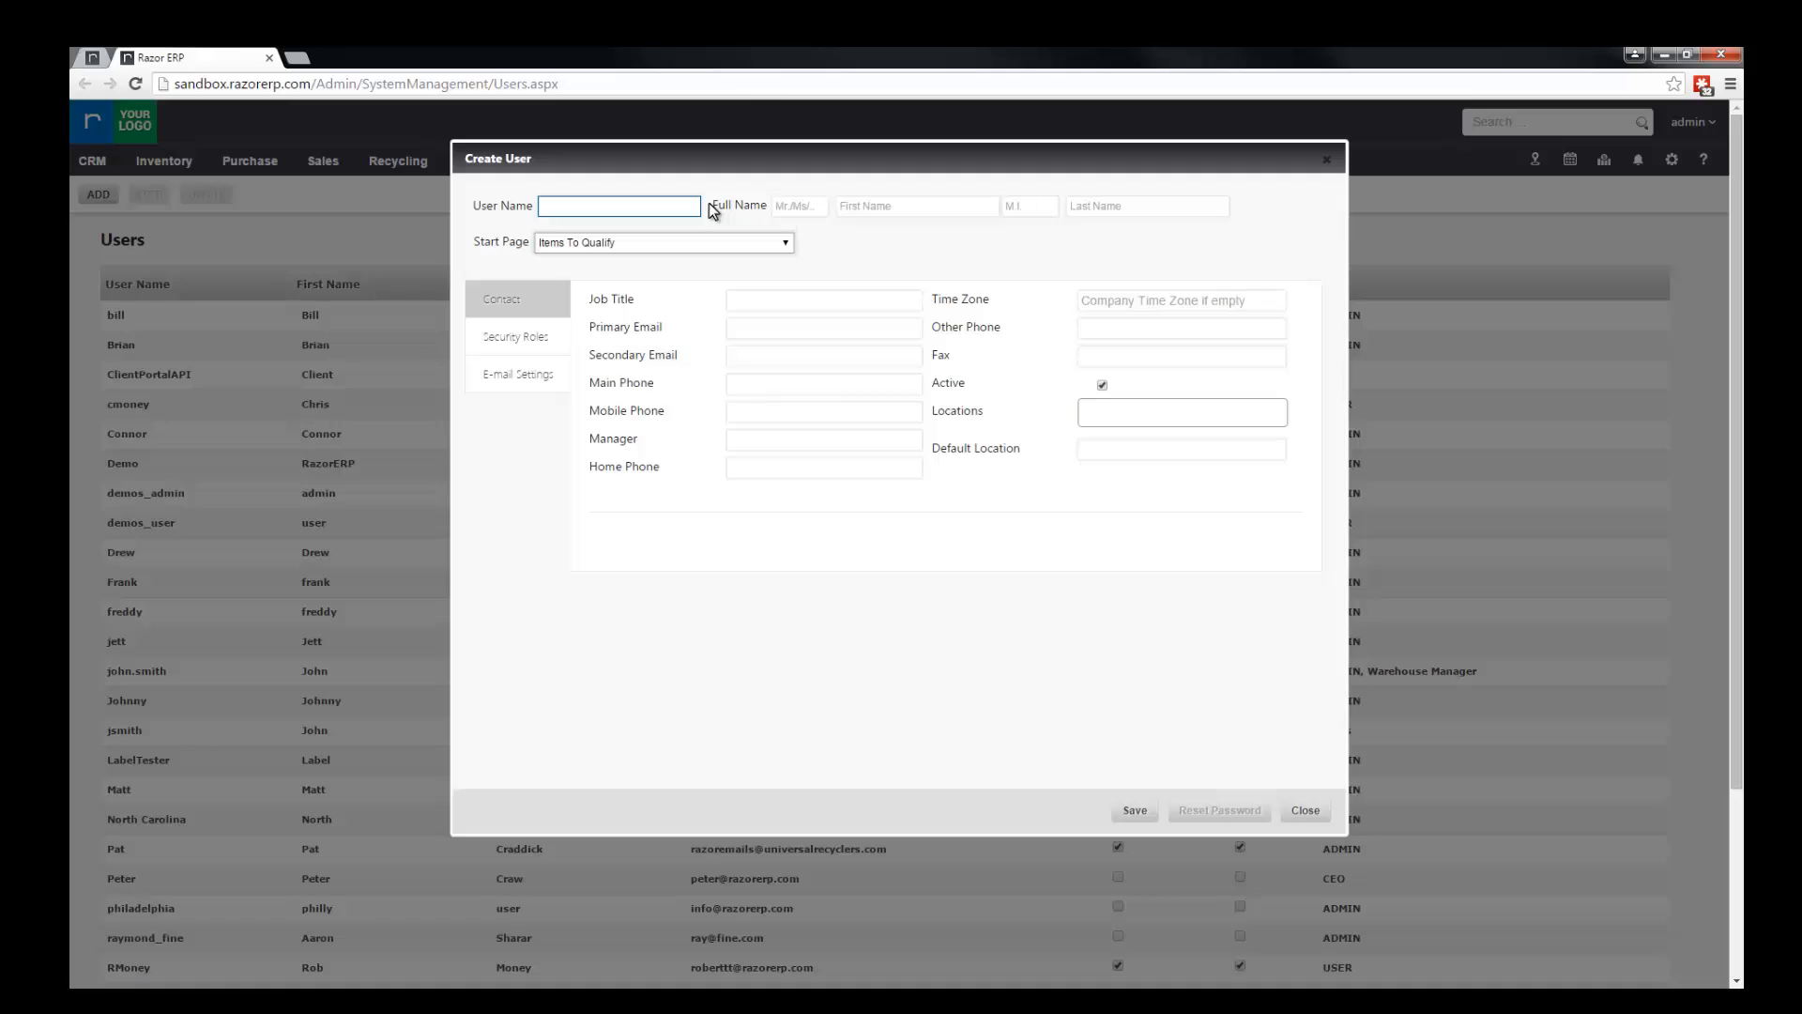
pyautogui.write('OMoney')
pyautogui.click(791, 205)
pyautogui.write('Mr')
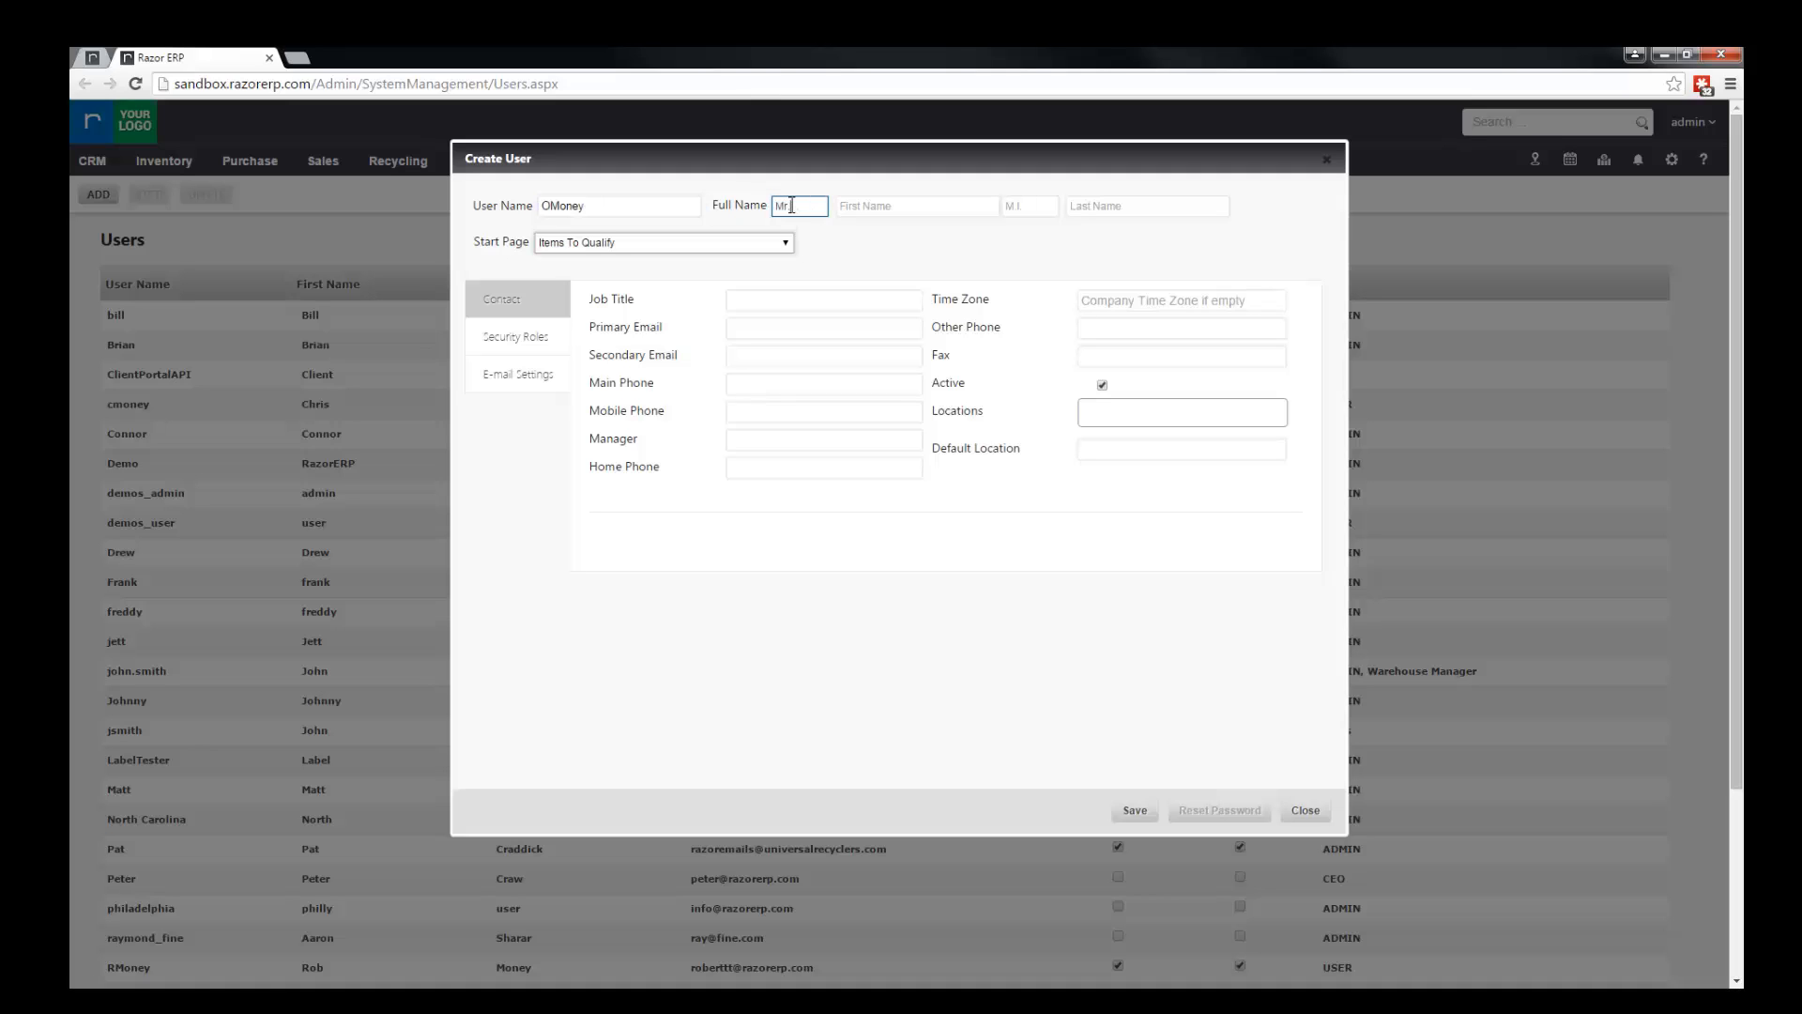
pyautogui.press('Tab')
pyautogui.write('Owen')
pyautogui.press('Tab')
pyautogui.press('Tab')
pyautogui.write('Money')
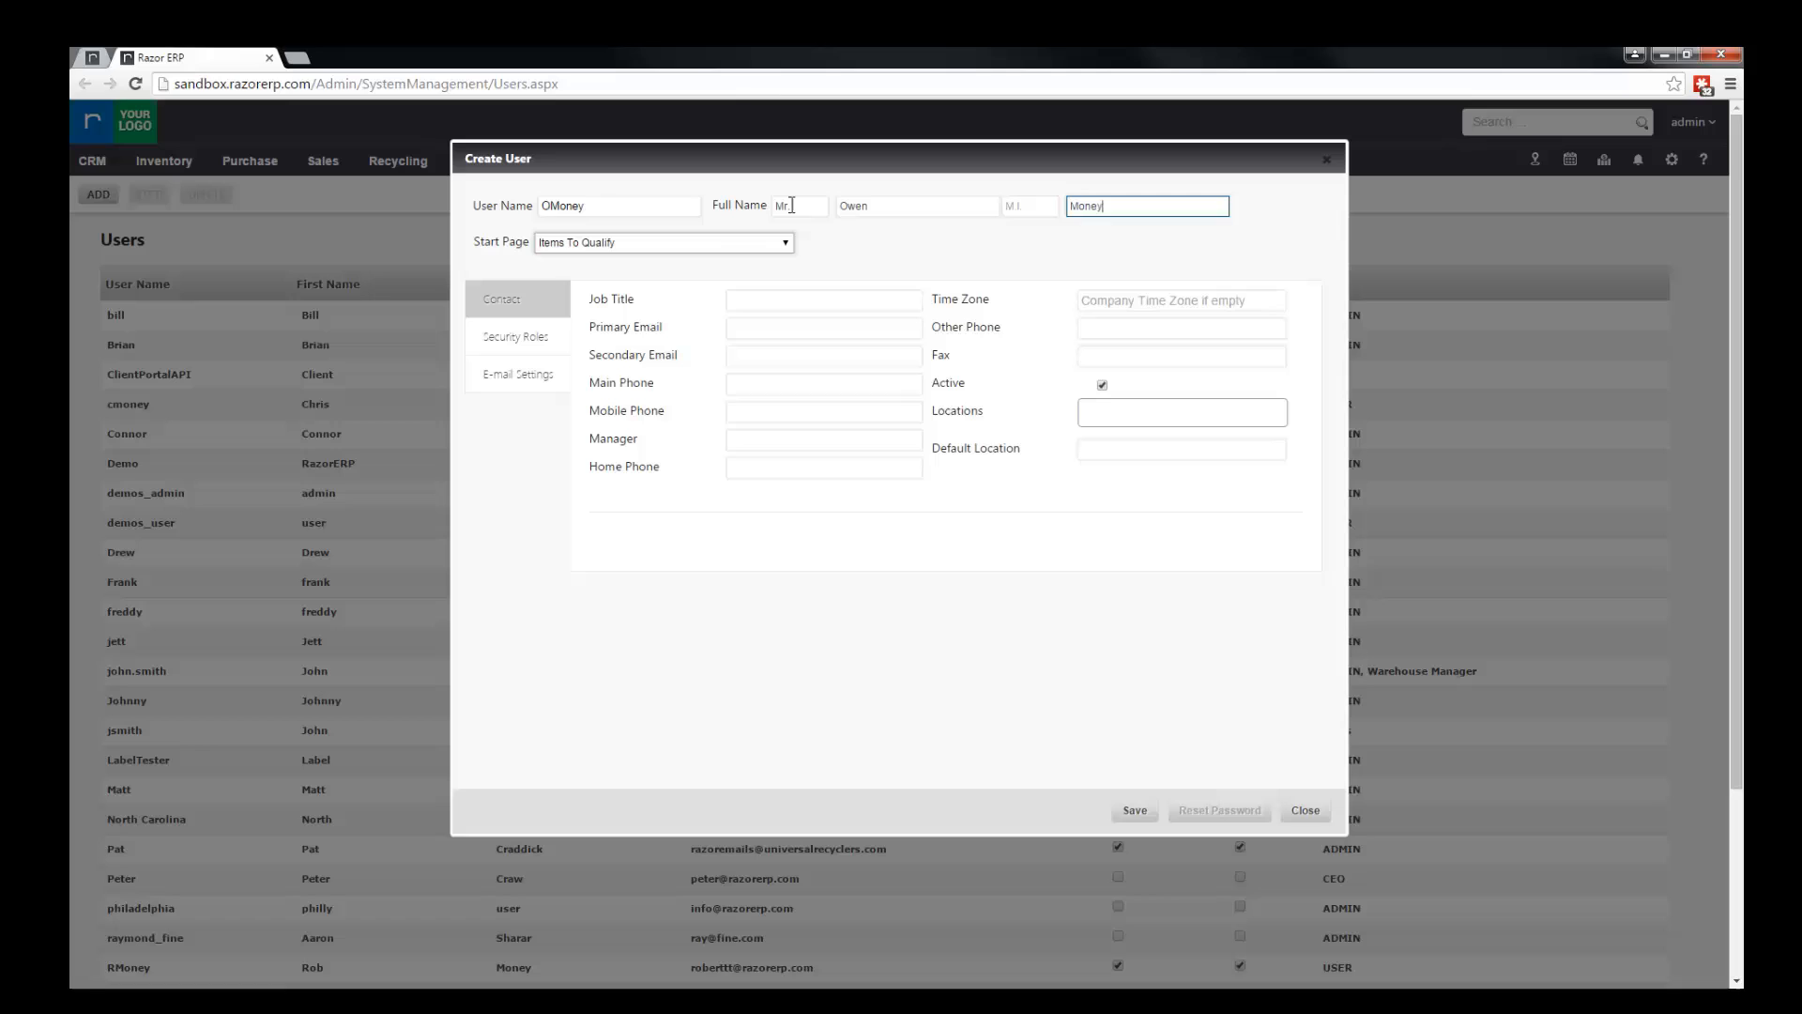
pyautogui.press('Tab')
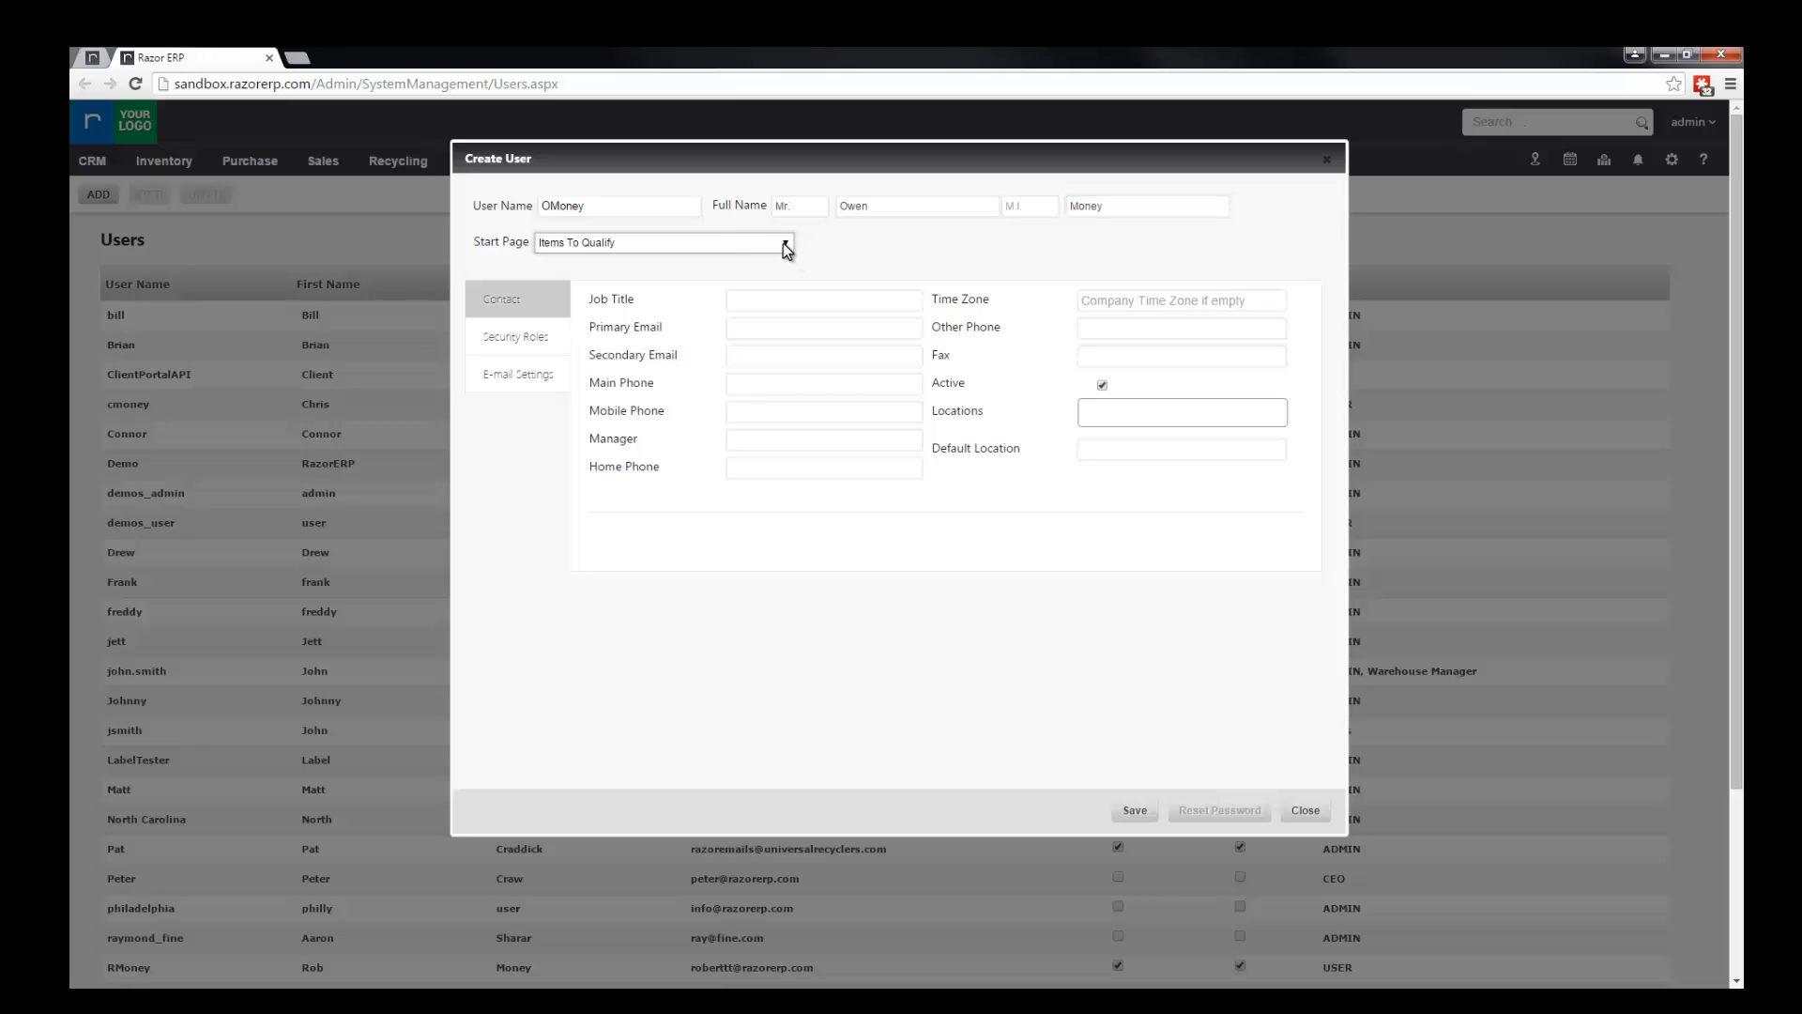
# Step: Choose Items To Qualify as the new user's start page and enter Warehouse Manager as the job title
pyautogui.click(785, 245)
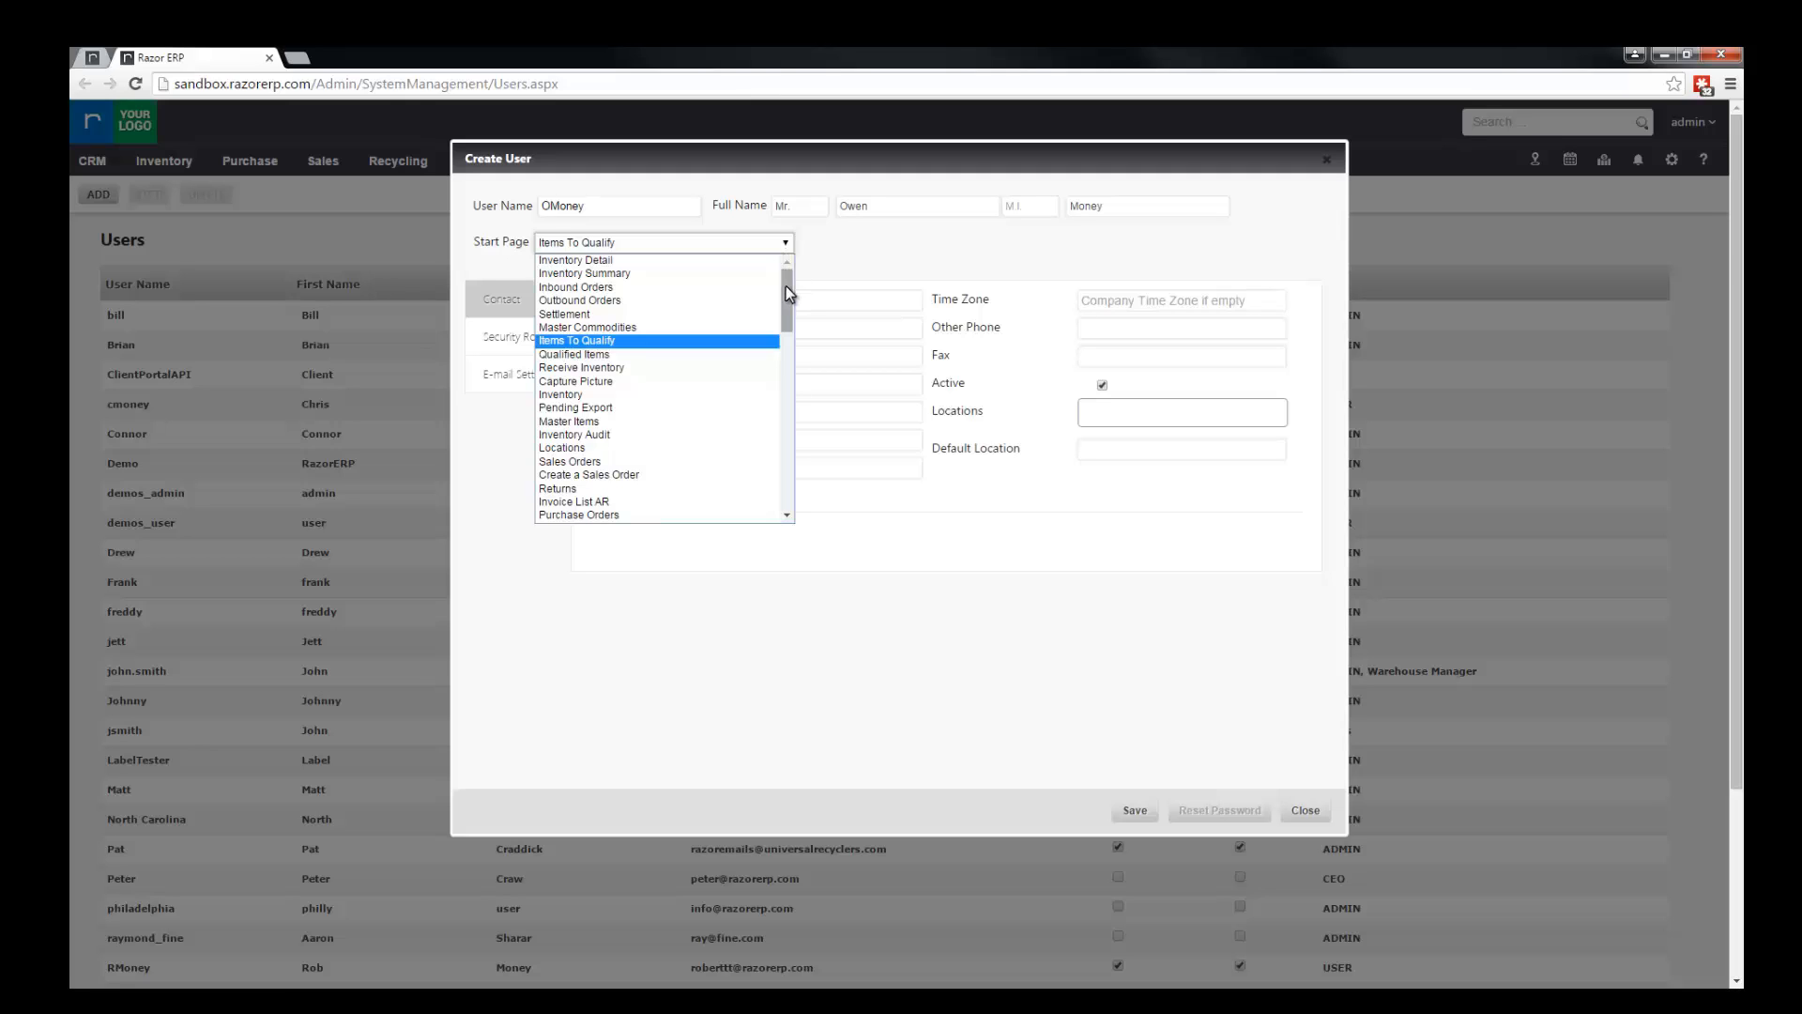
pyautogui.click(707, 343)
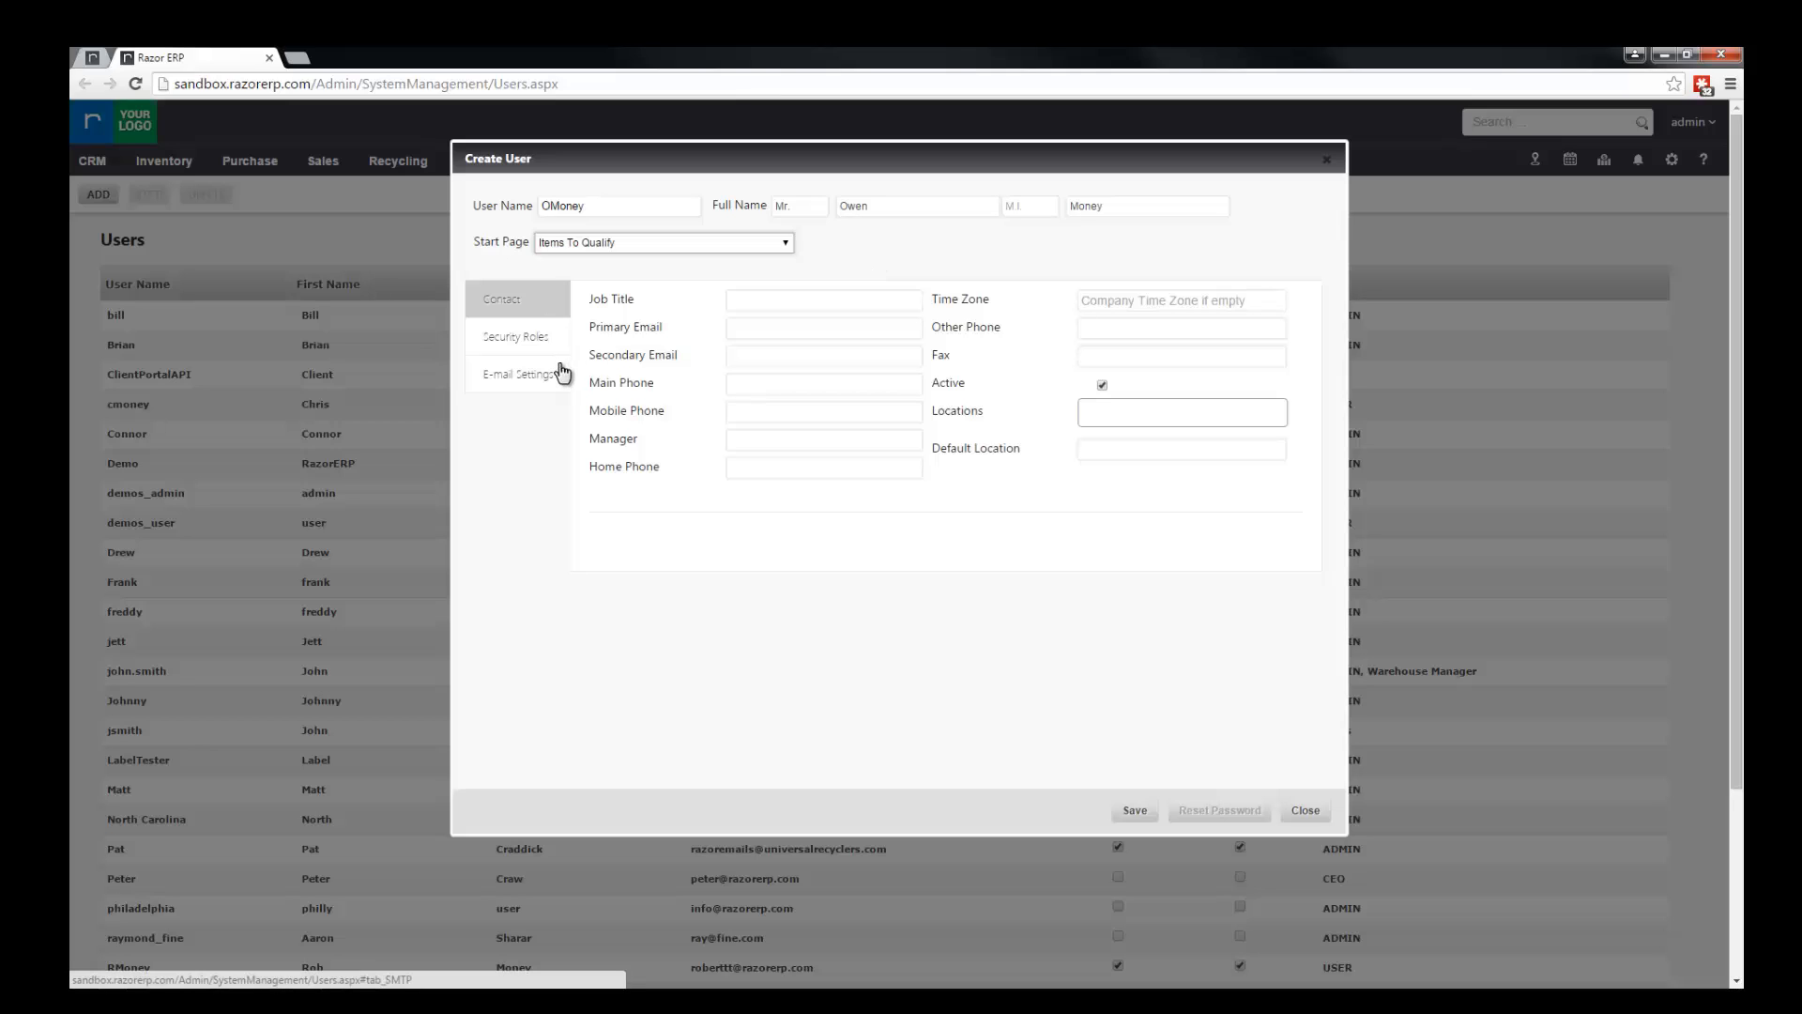
pyautogui.click(826, 300)
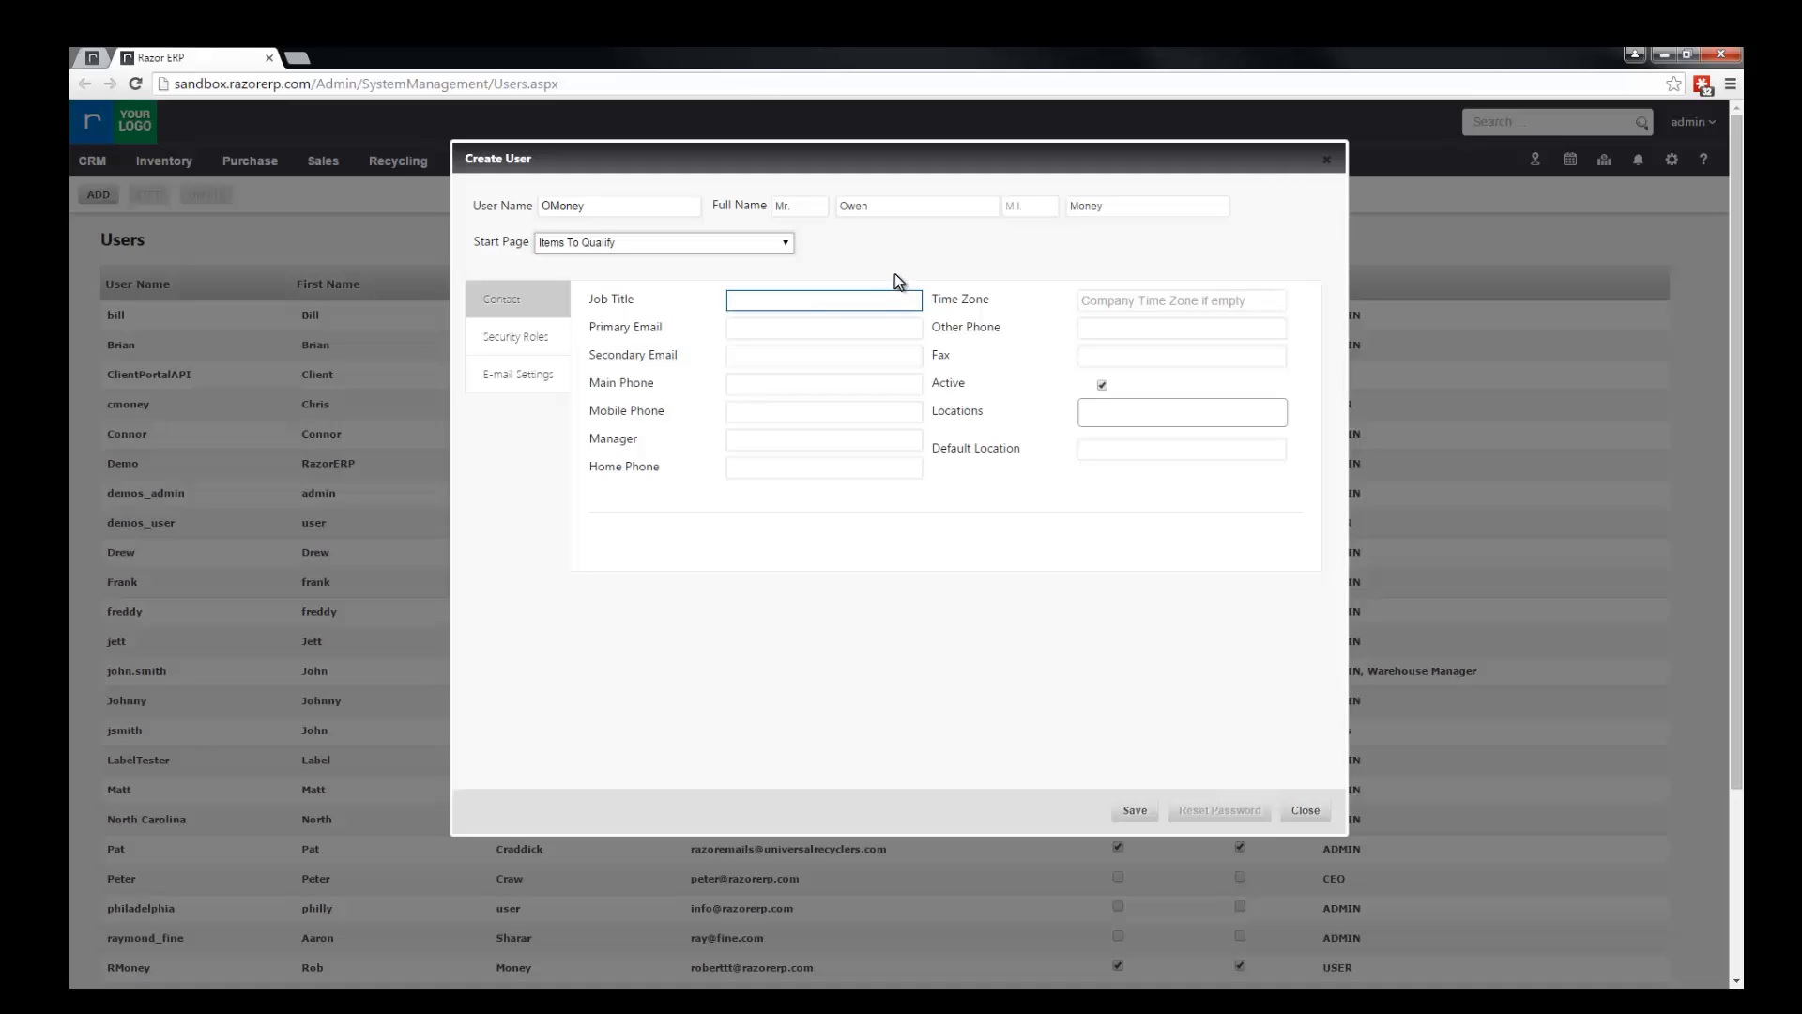
pyautogui.write('Warehouse Manager')
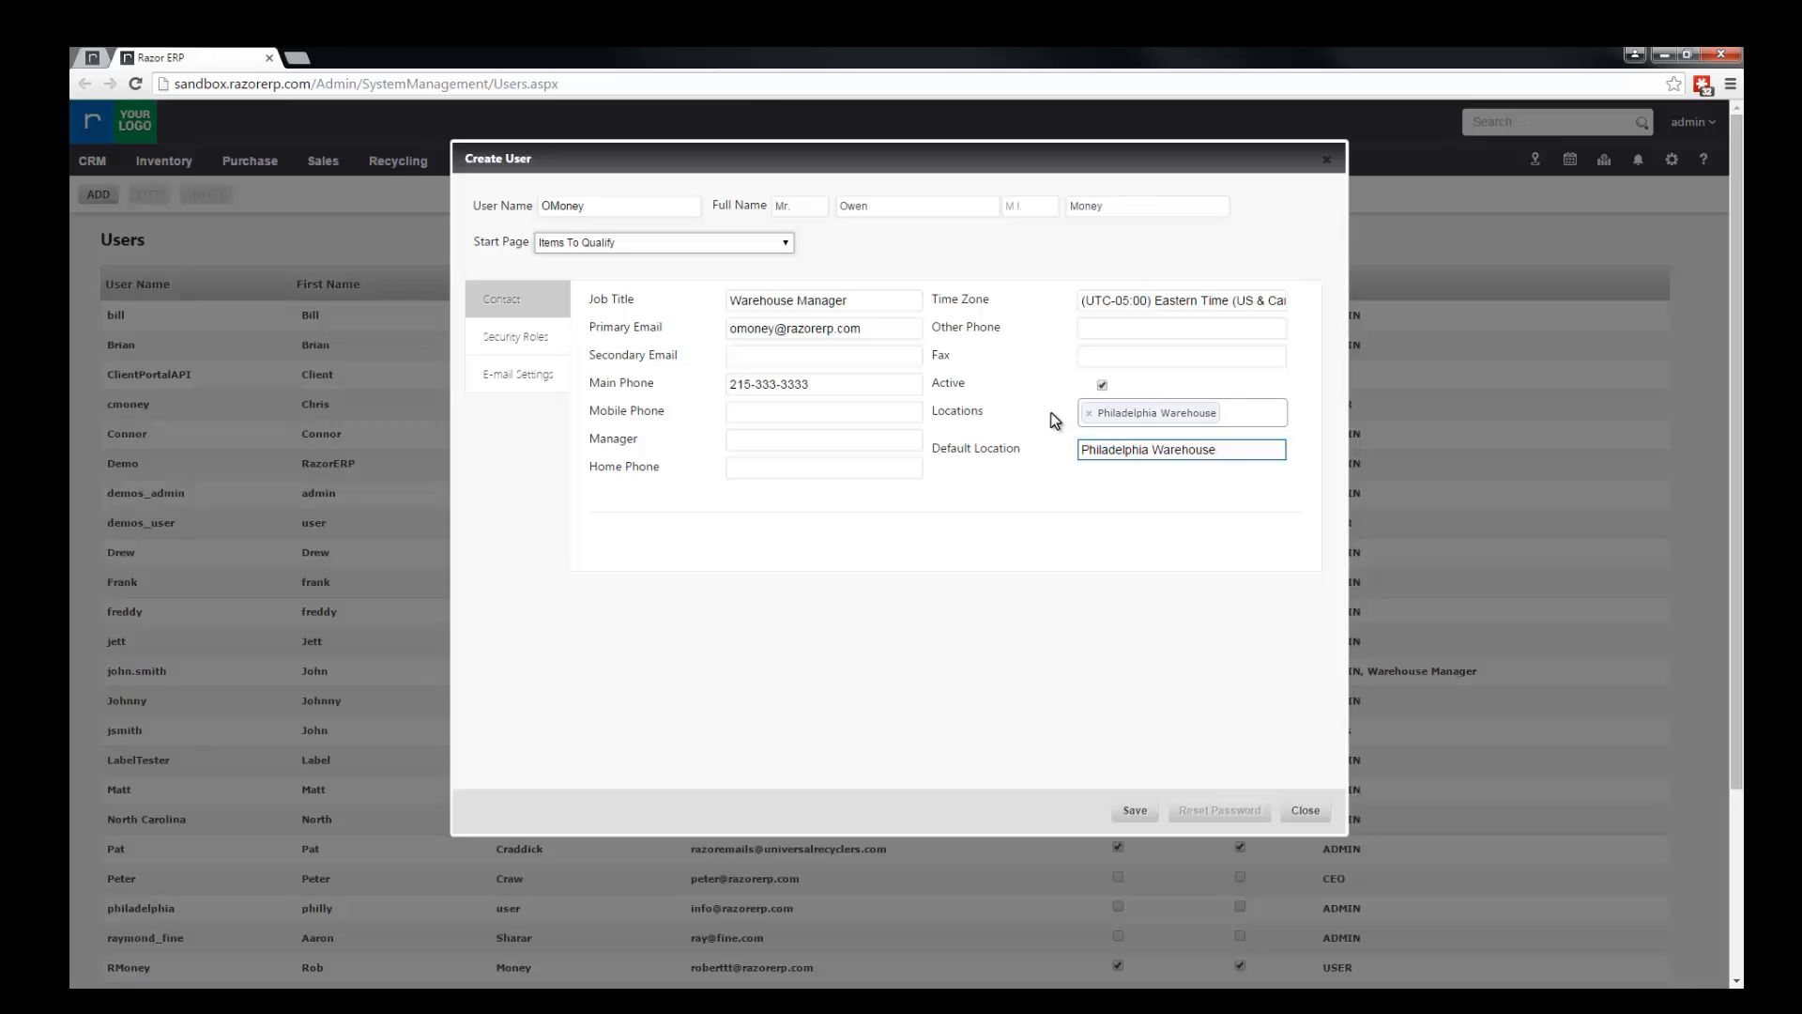
# Step: Try adding Canada Warehouse and North Carolina Warehouse to the user's locations, remove both again, and check the default location choices
pyautogui.click(1232, 414)
pyautogui.click(1177, 465)
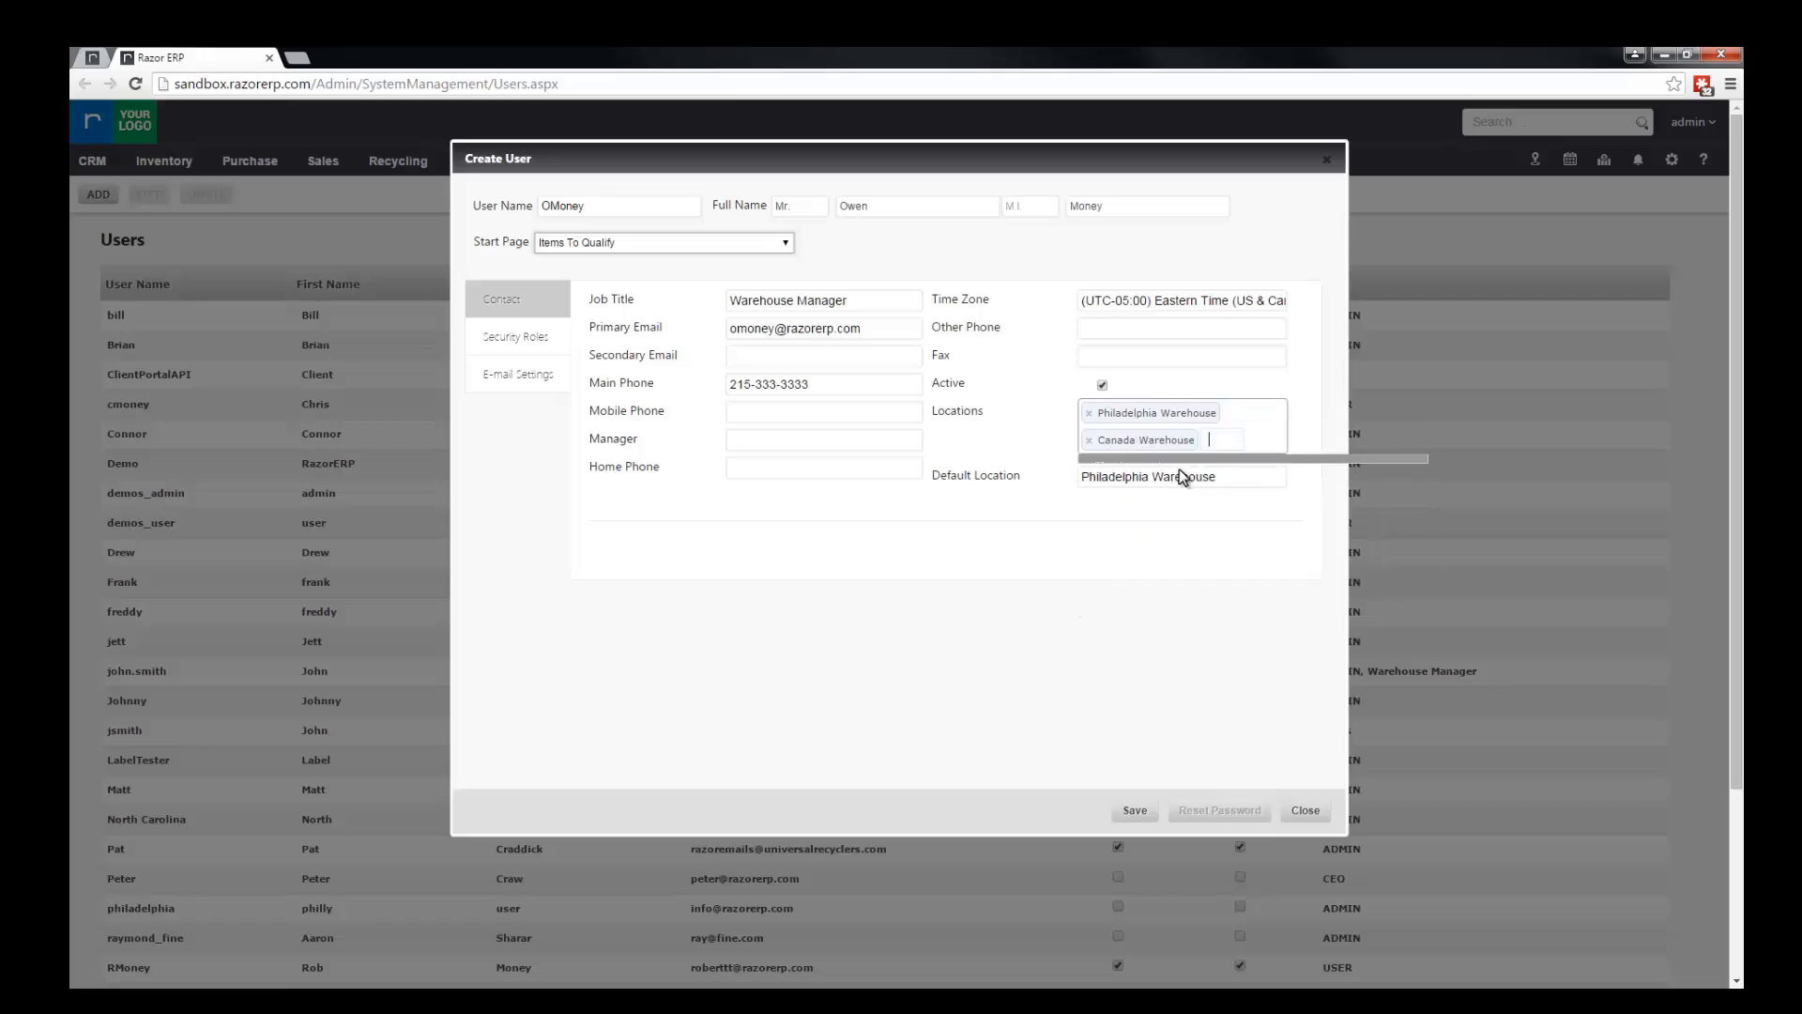
pyautogui.click(1145, 518)
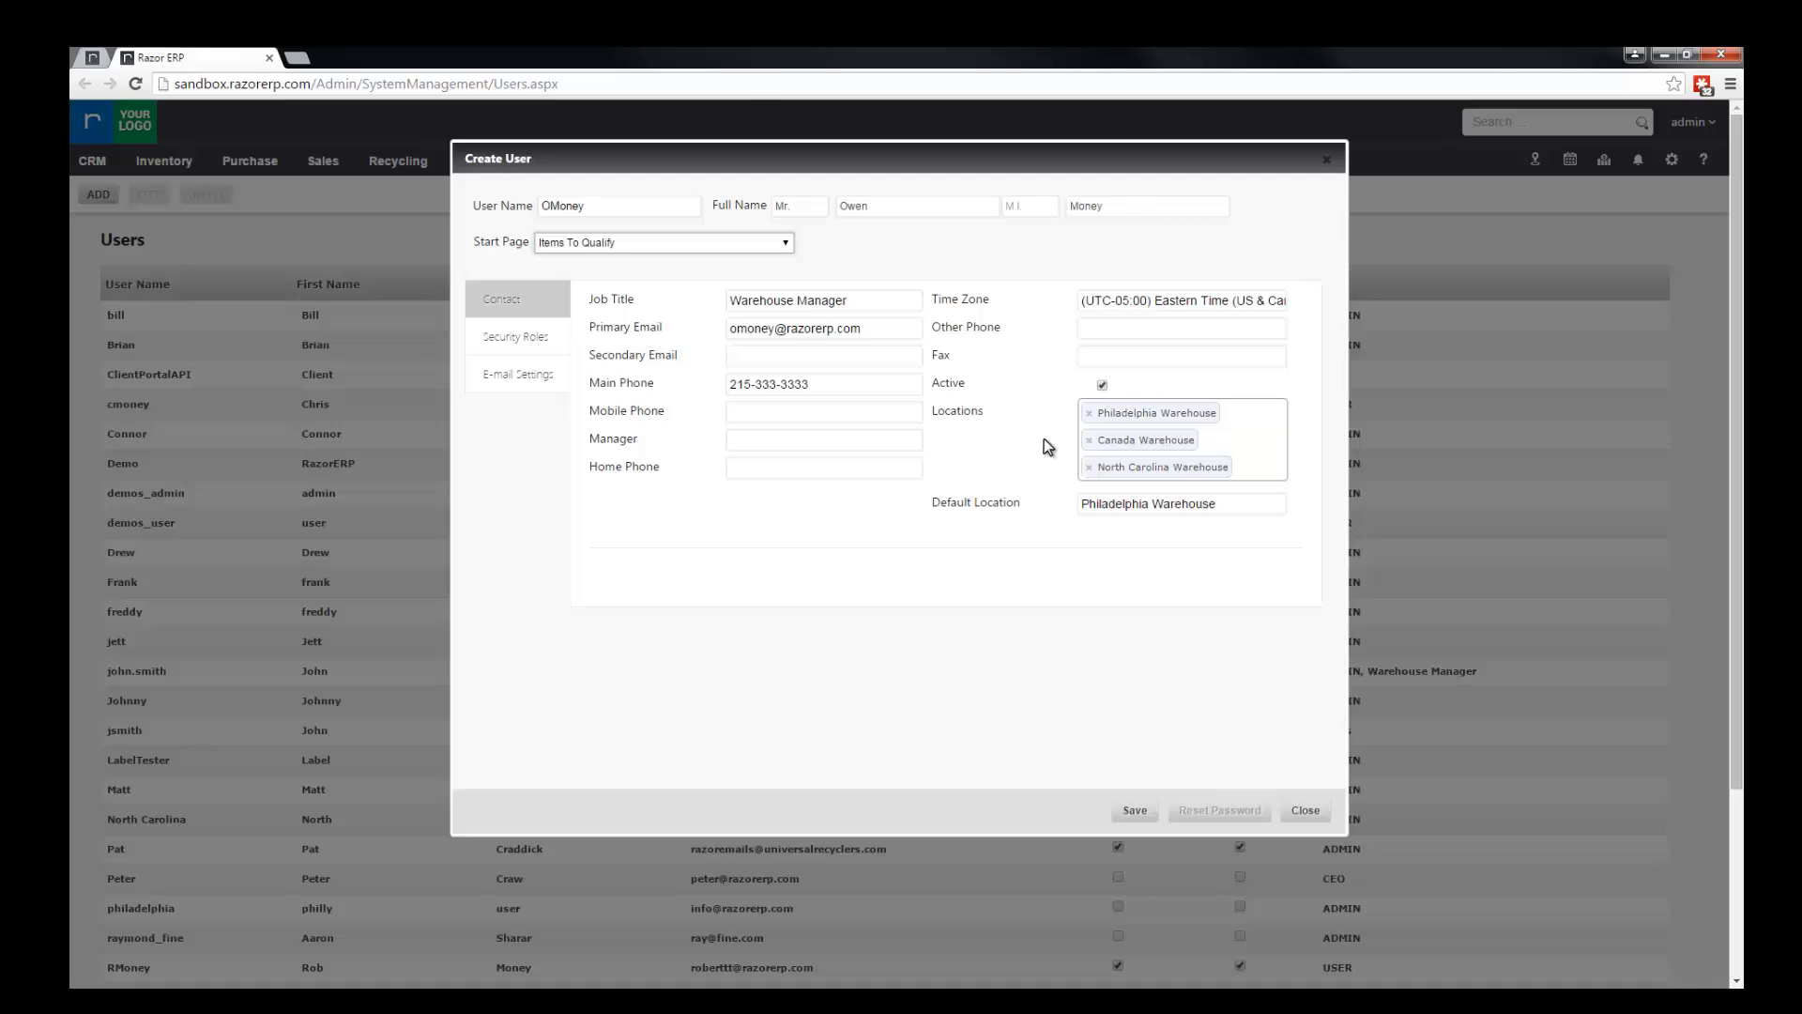
pyautogui.click(1089, 440)
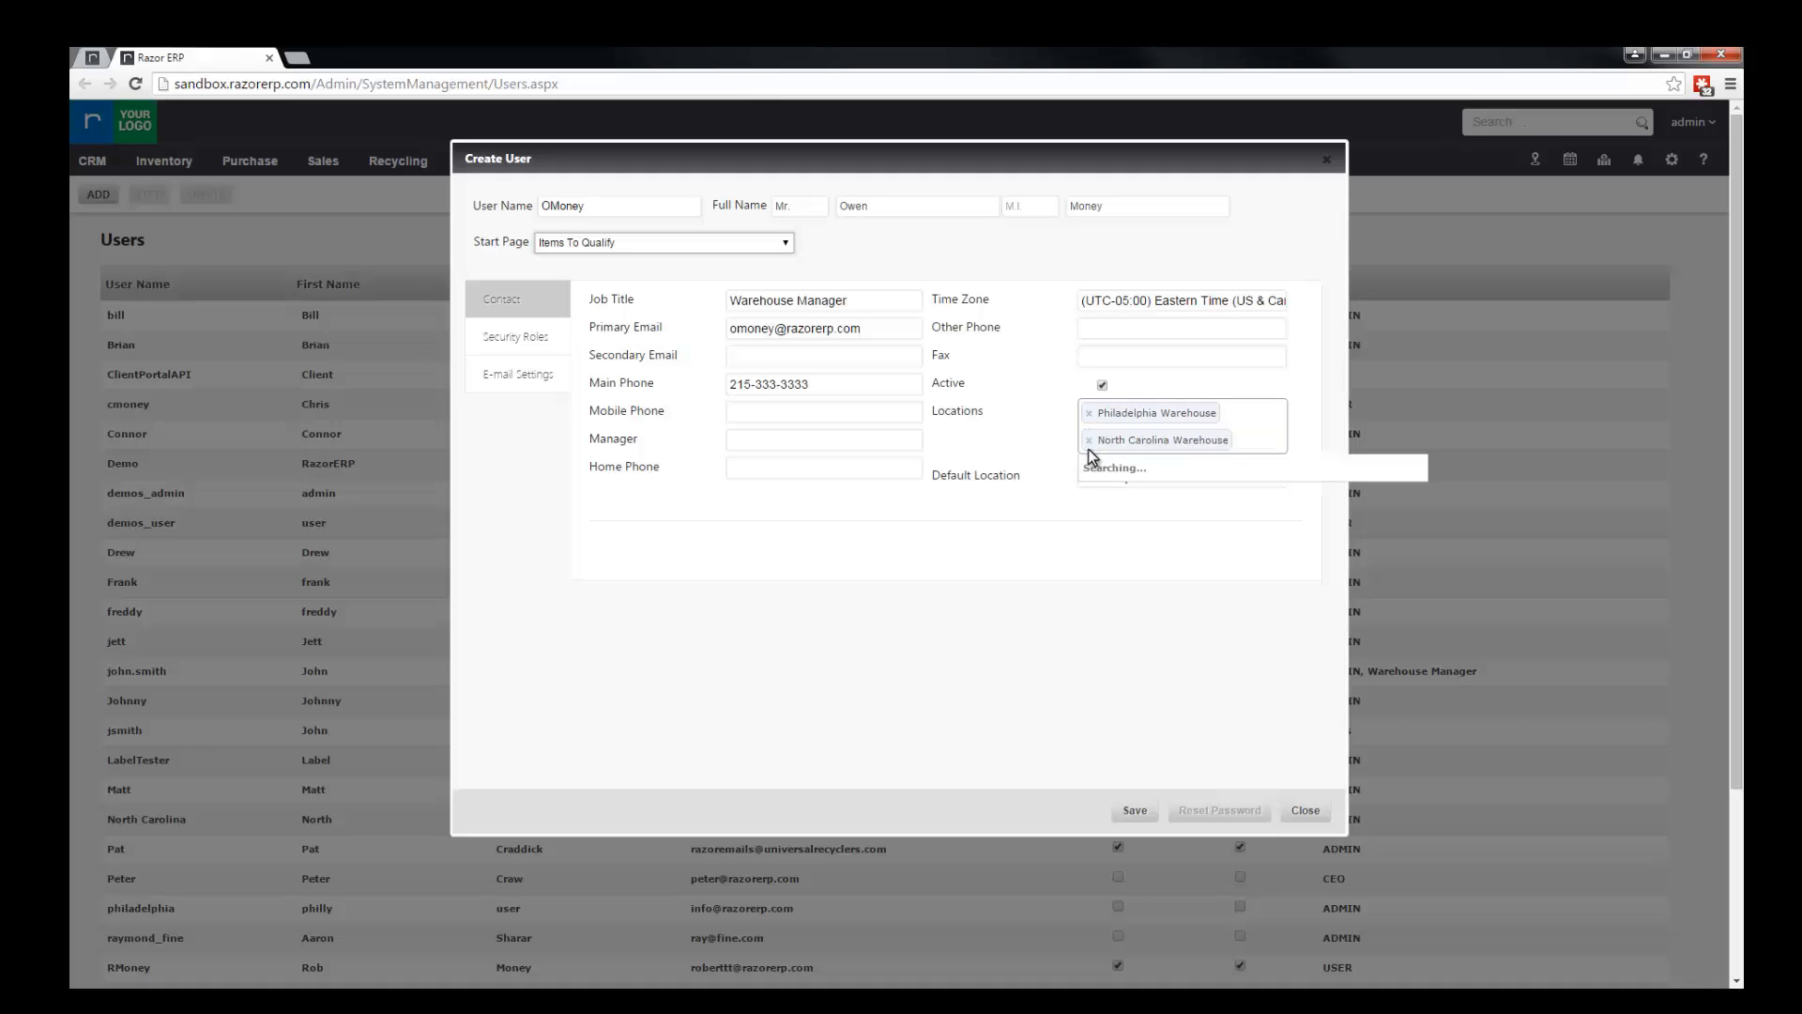
pyautogui.click(1089, 440)
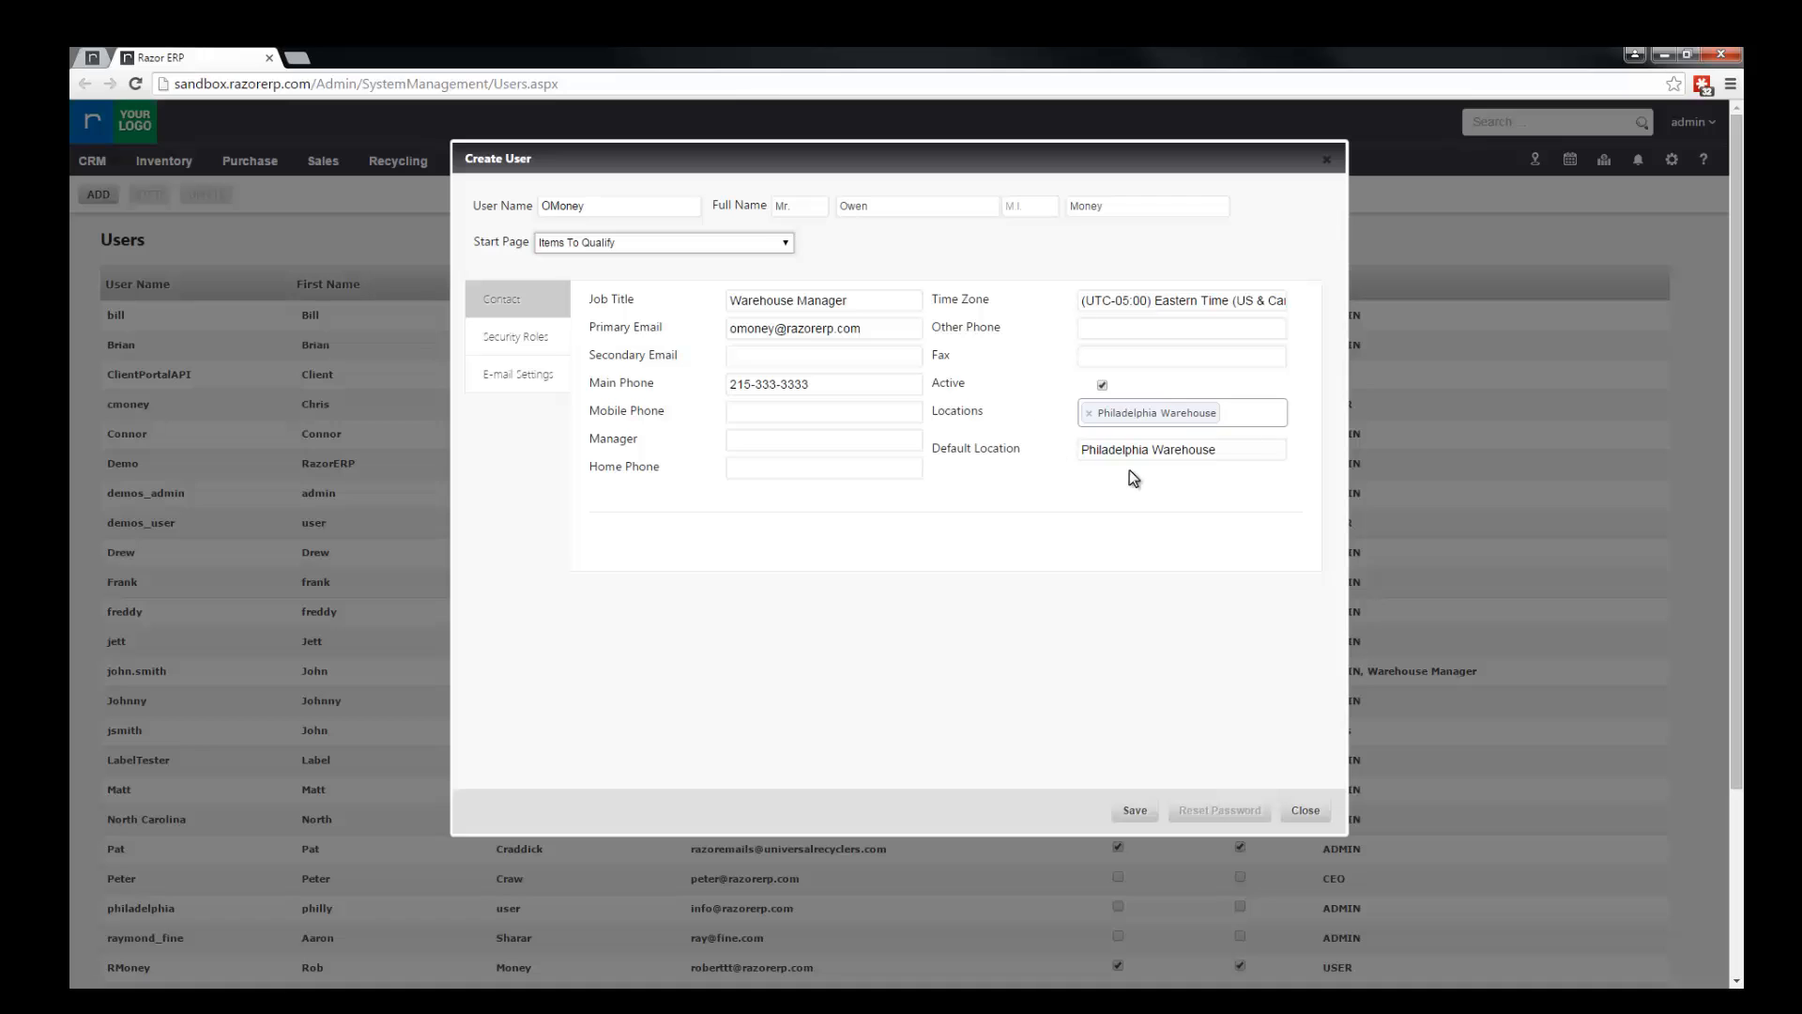
pyautogui.click(1221, 452)
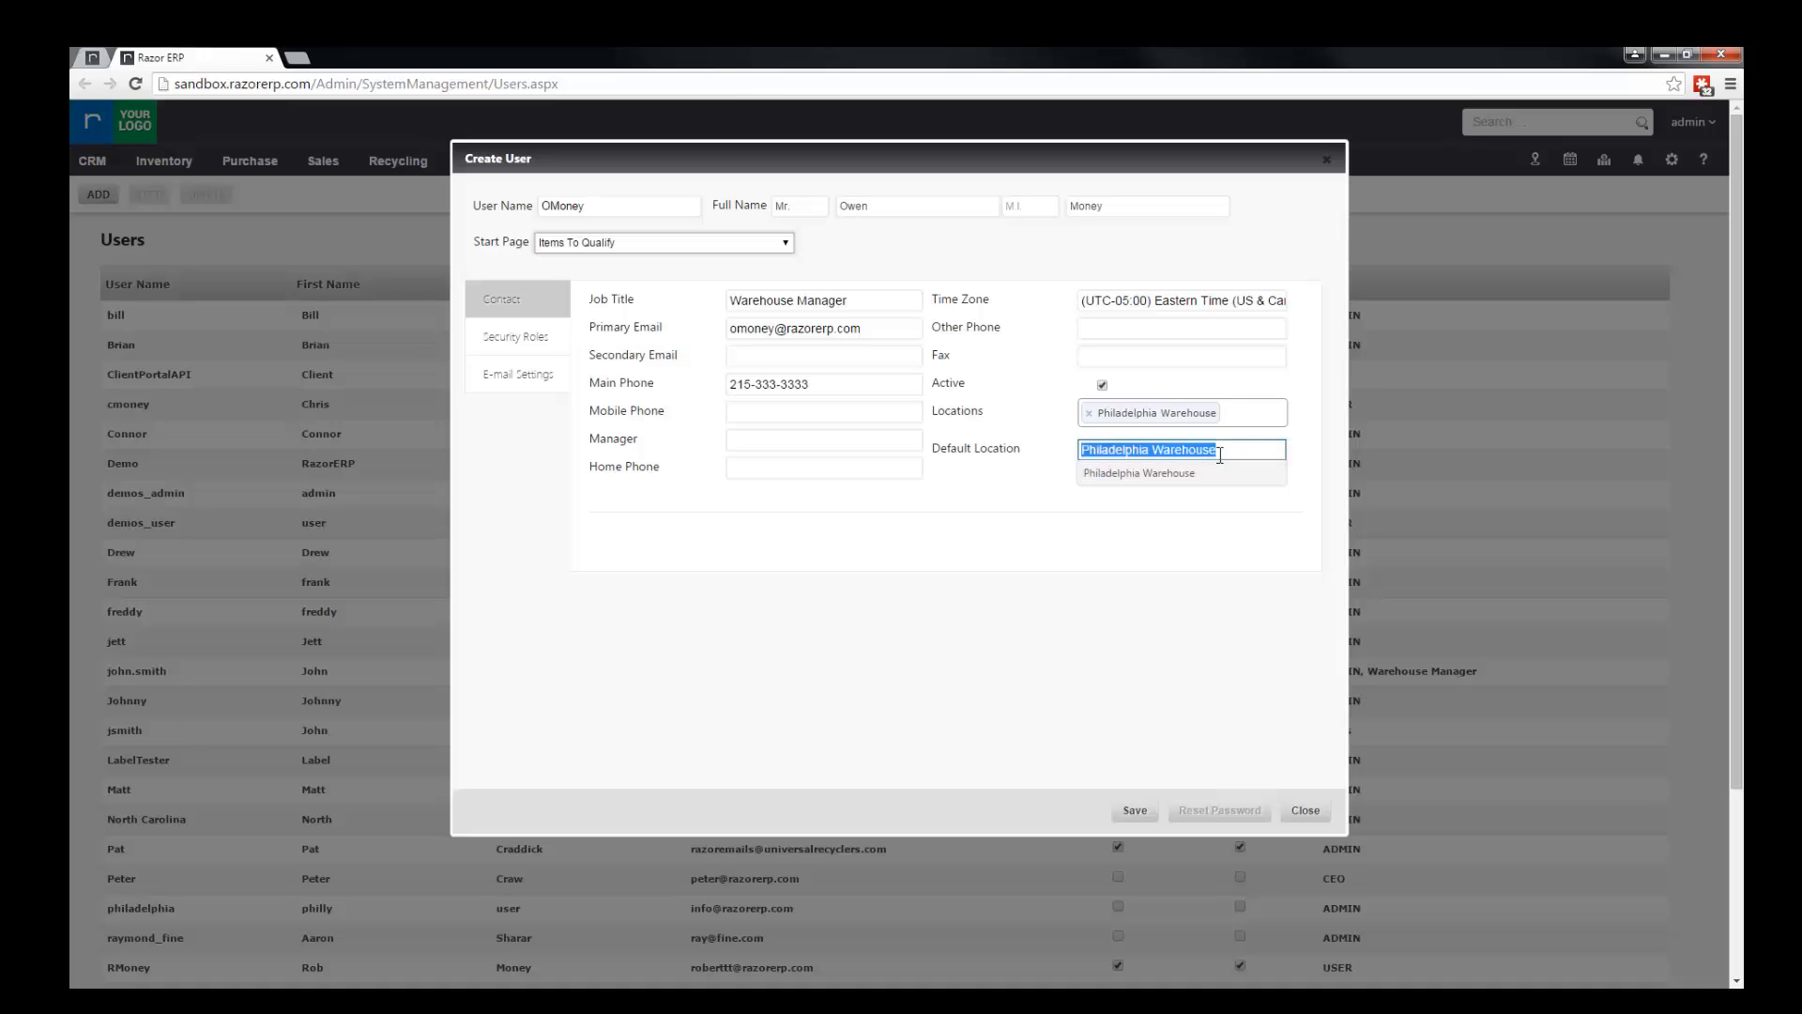
# Step: Add North Carolina Warehouse and Canada Warehouse to the user's locations and select Philadelphia Warehouse as the default location
pyautogui.click(1238, 413)
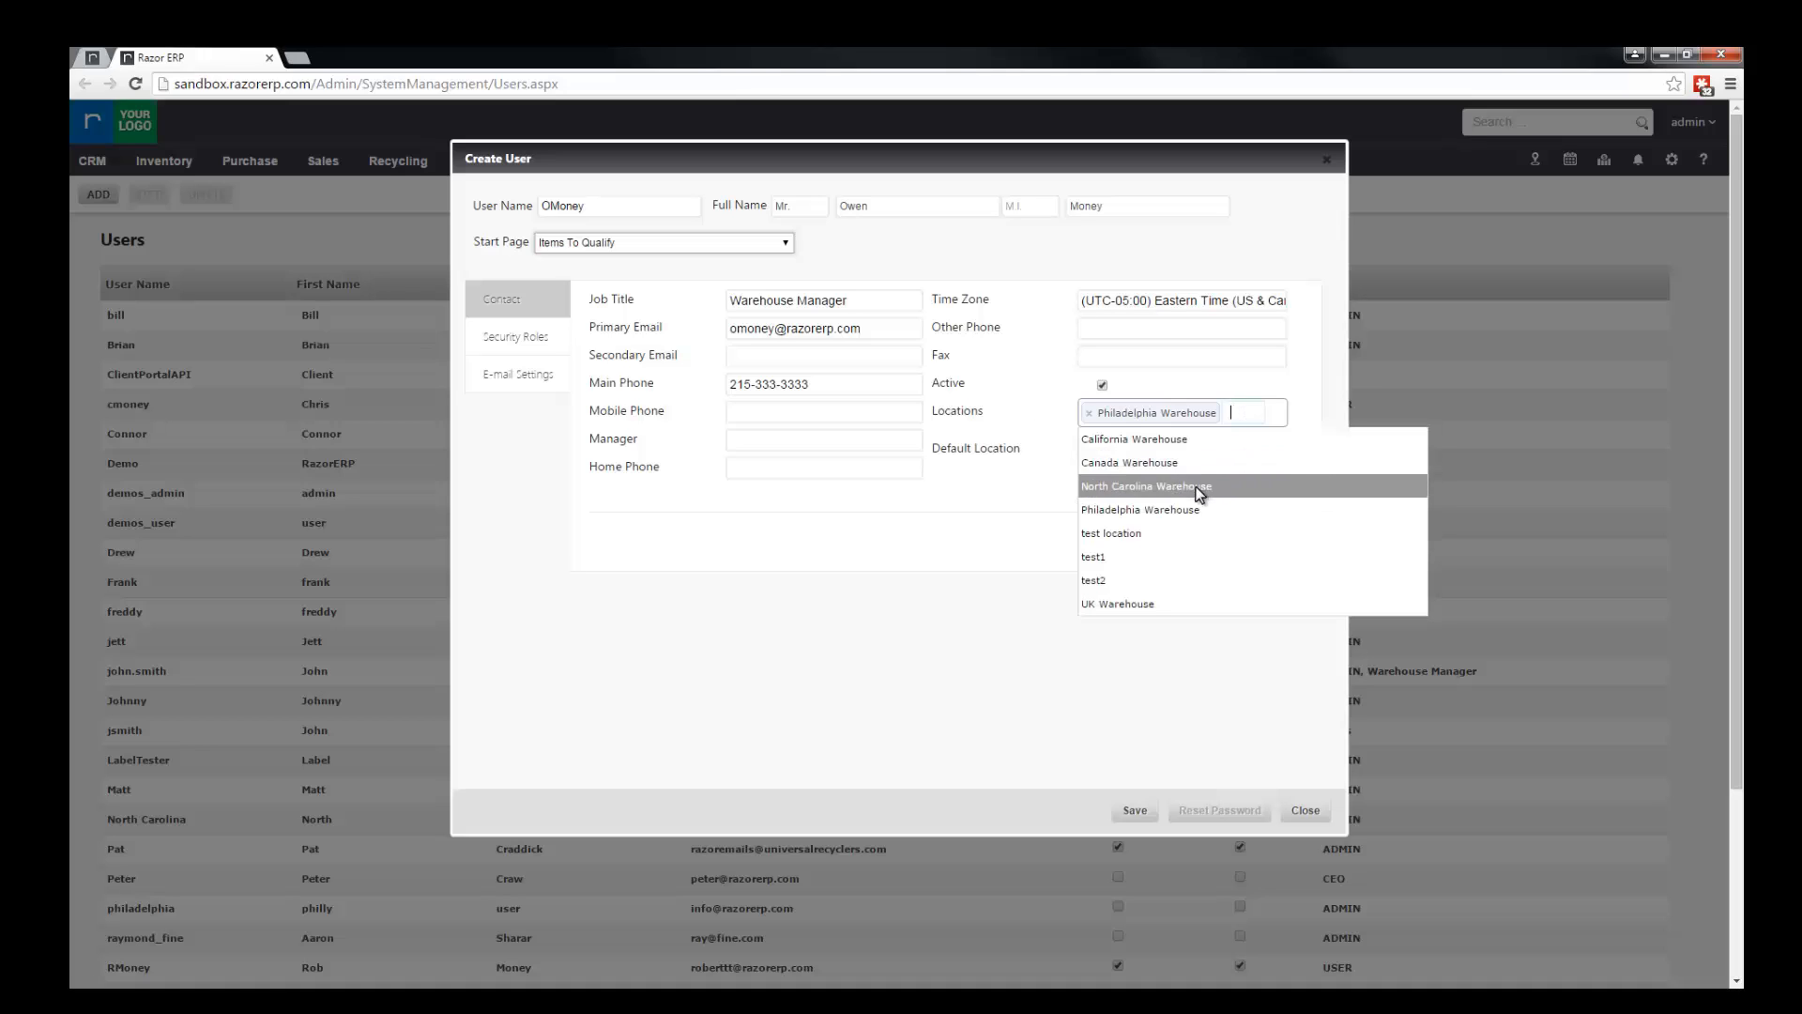
pyautogui.click(1200, 487)
pyautogui.click(1219, 495)
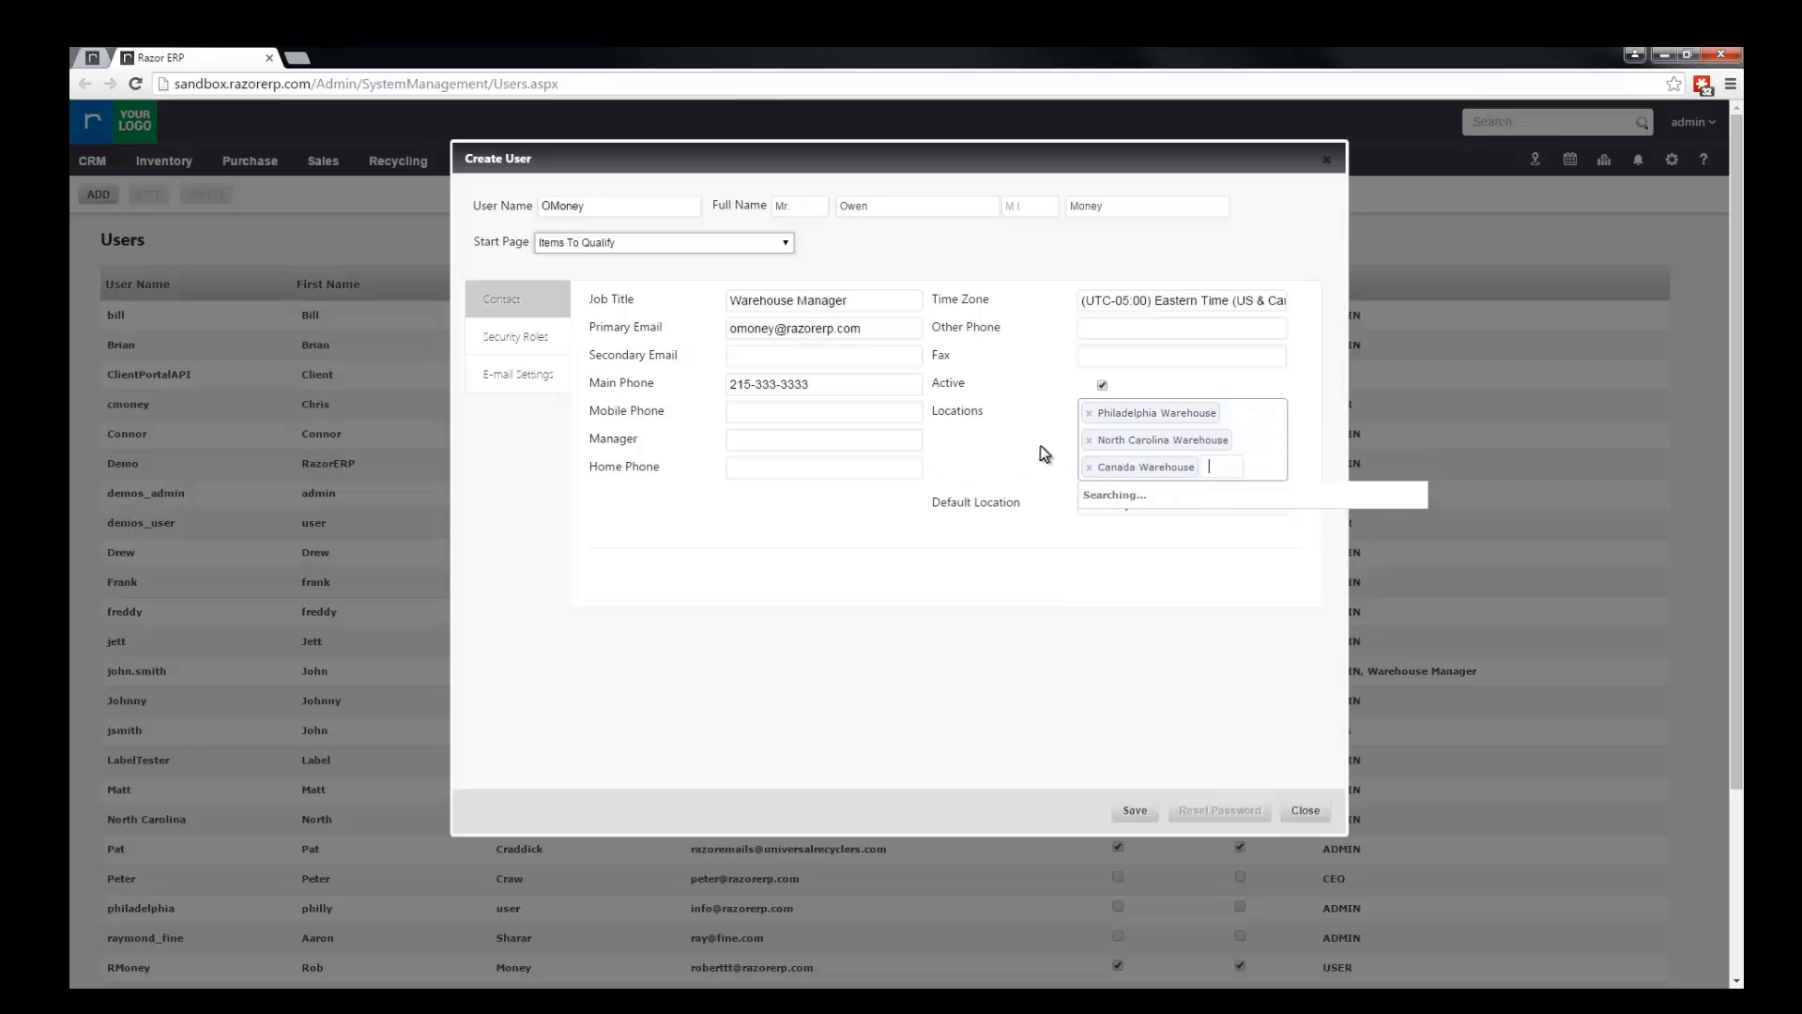
pyautogui.click(1011, 428)
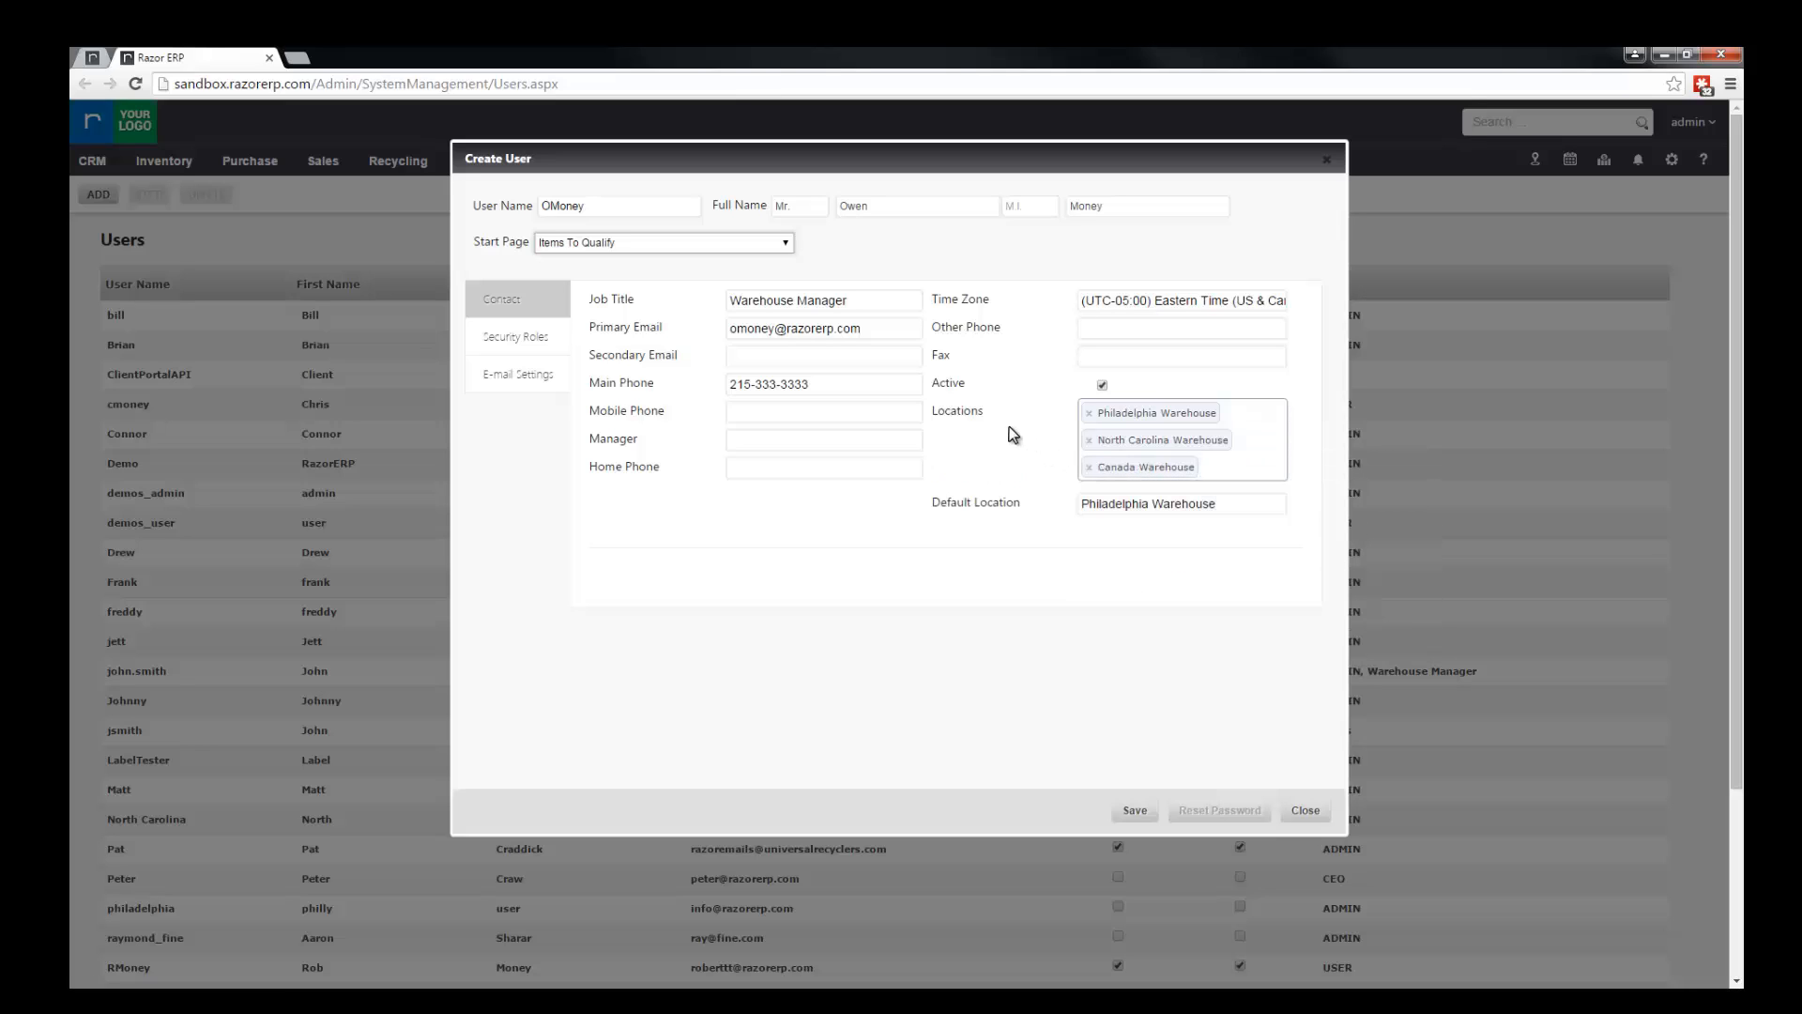
pyautogui.click(1209, 504)
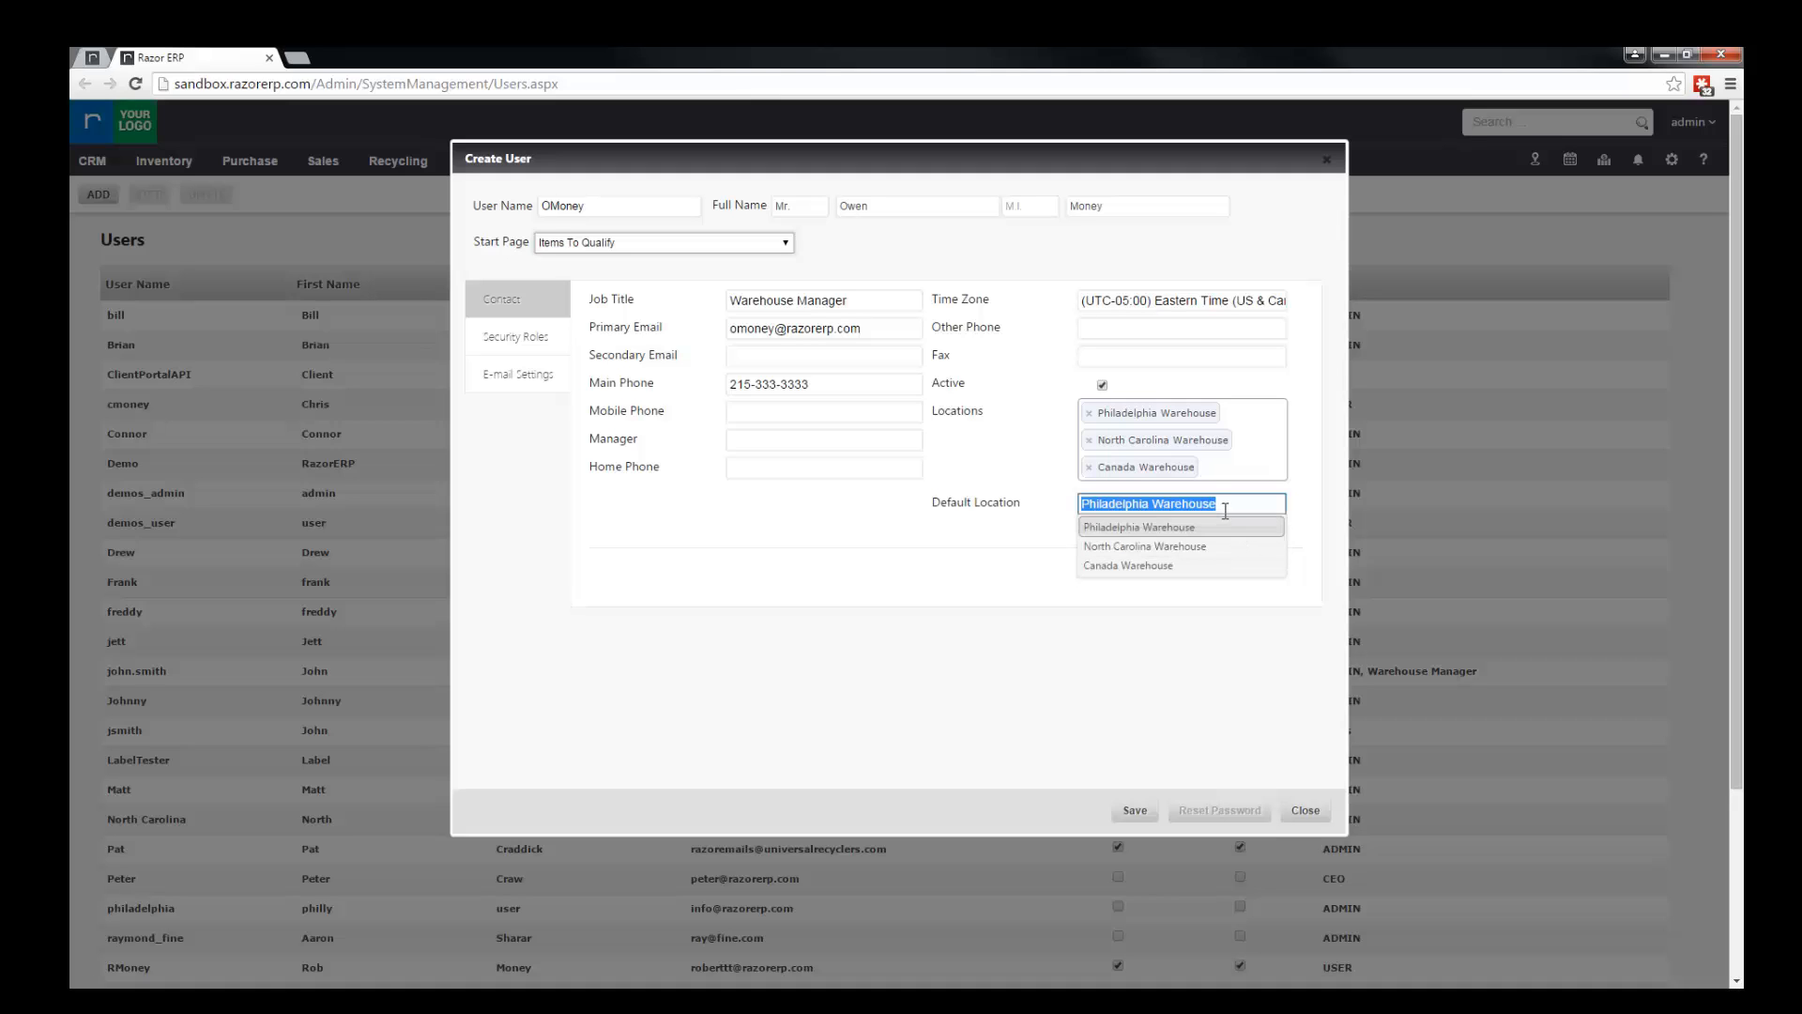
pyautogui.click(1217, 527)
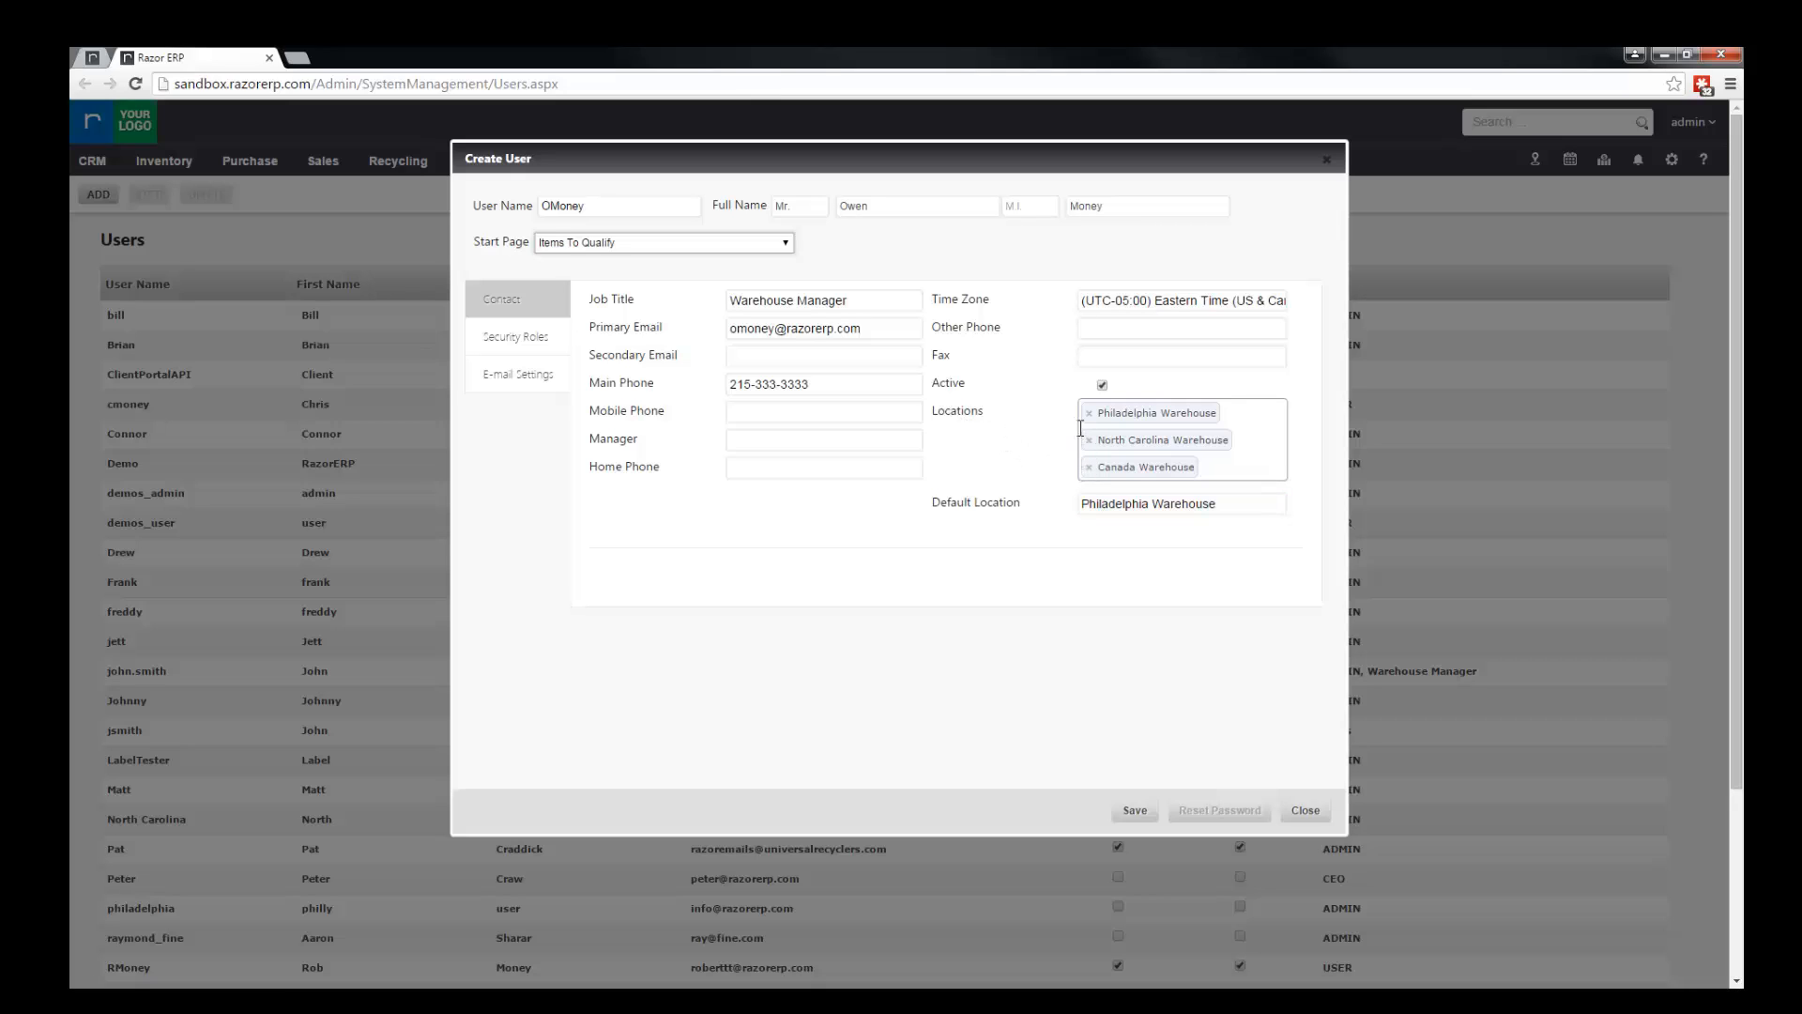
# Step: Clear the new user's Active status and assign the USER security role
pyautogui.click(1102, 385)
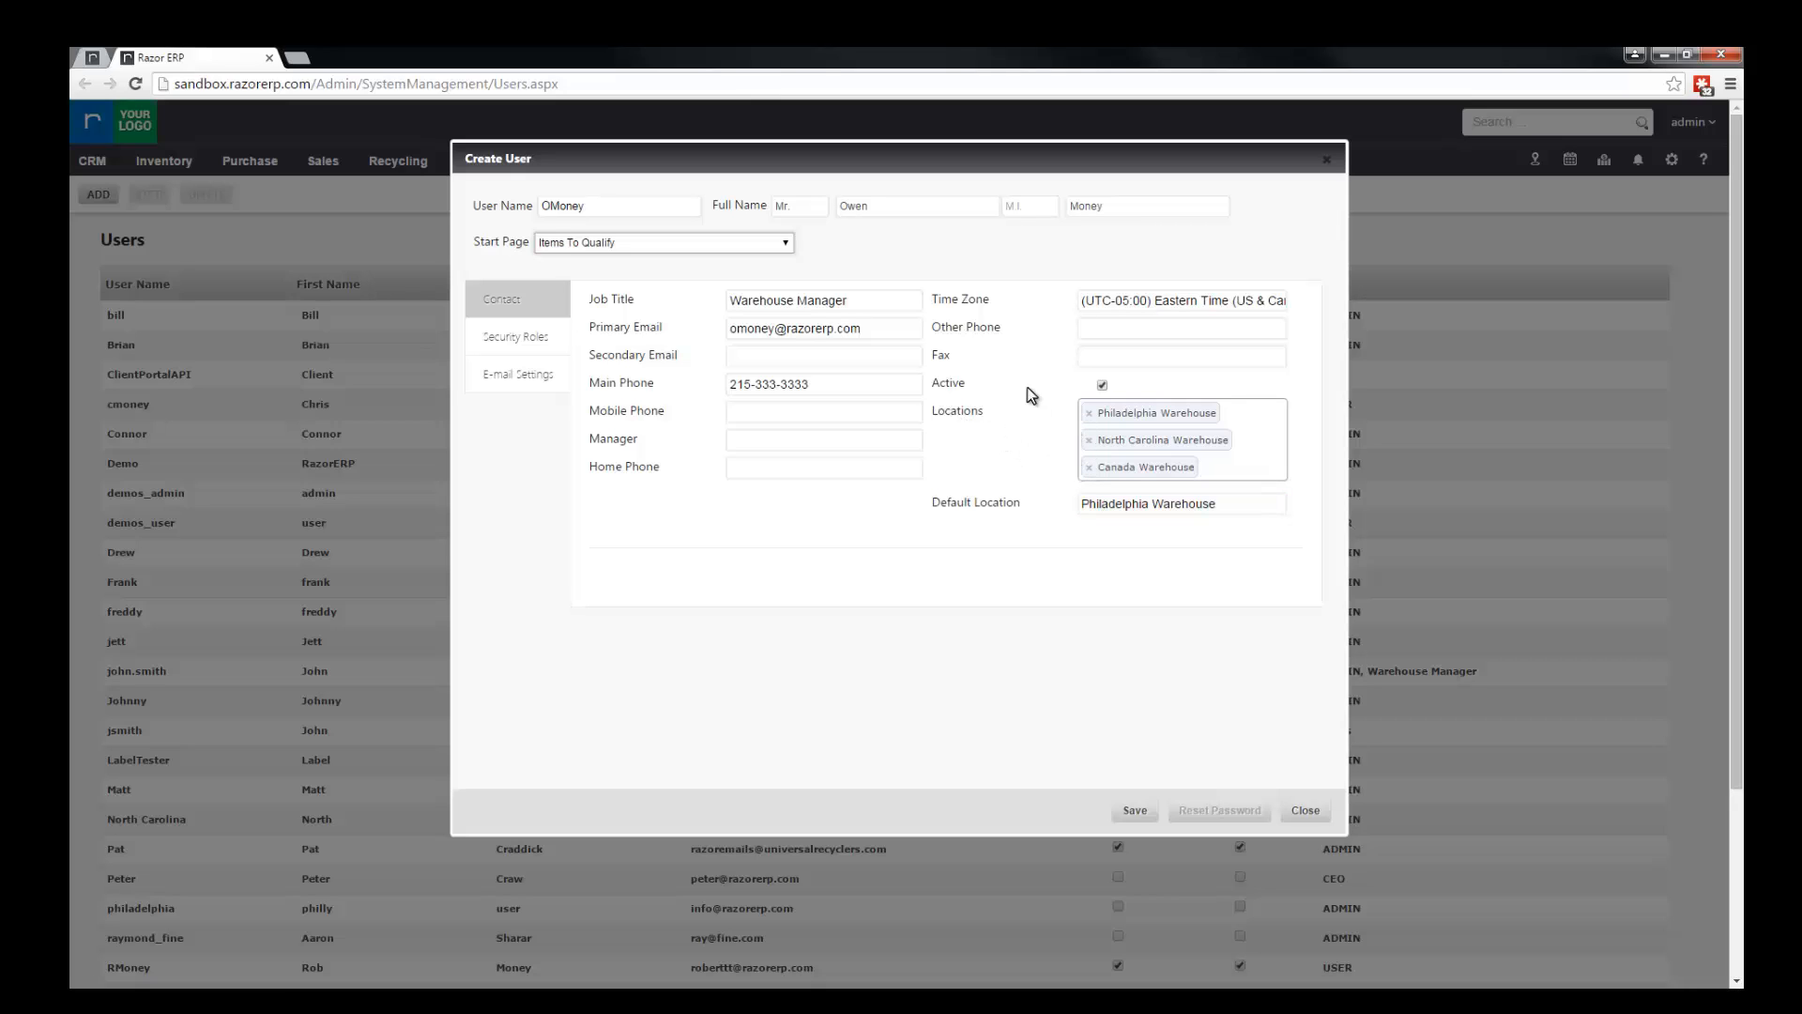
pyautogui.click(507, 338)
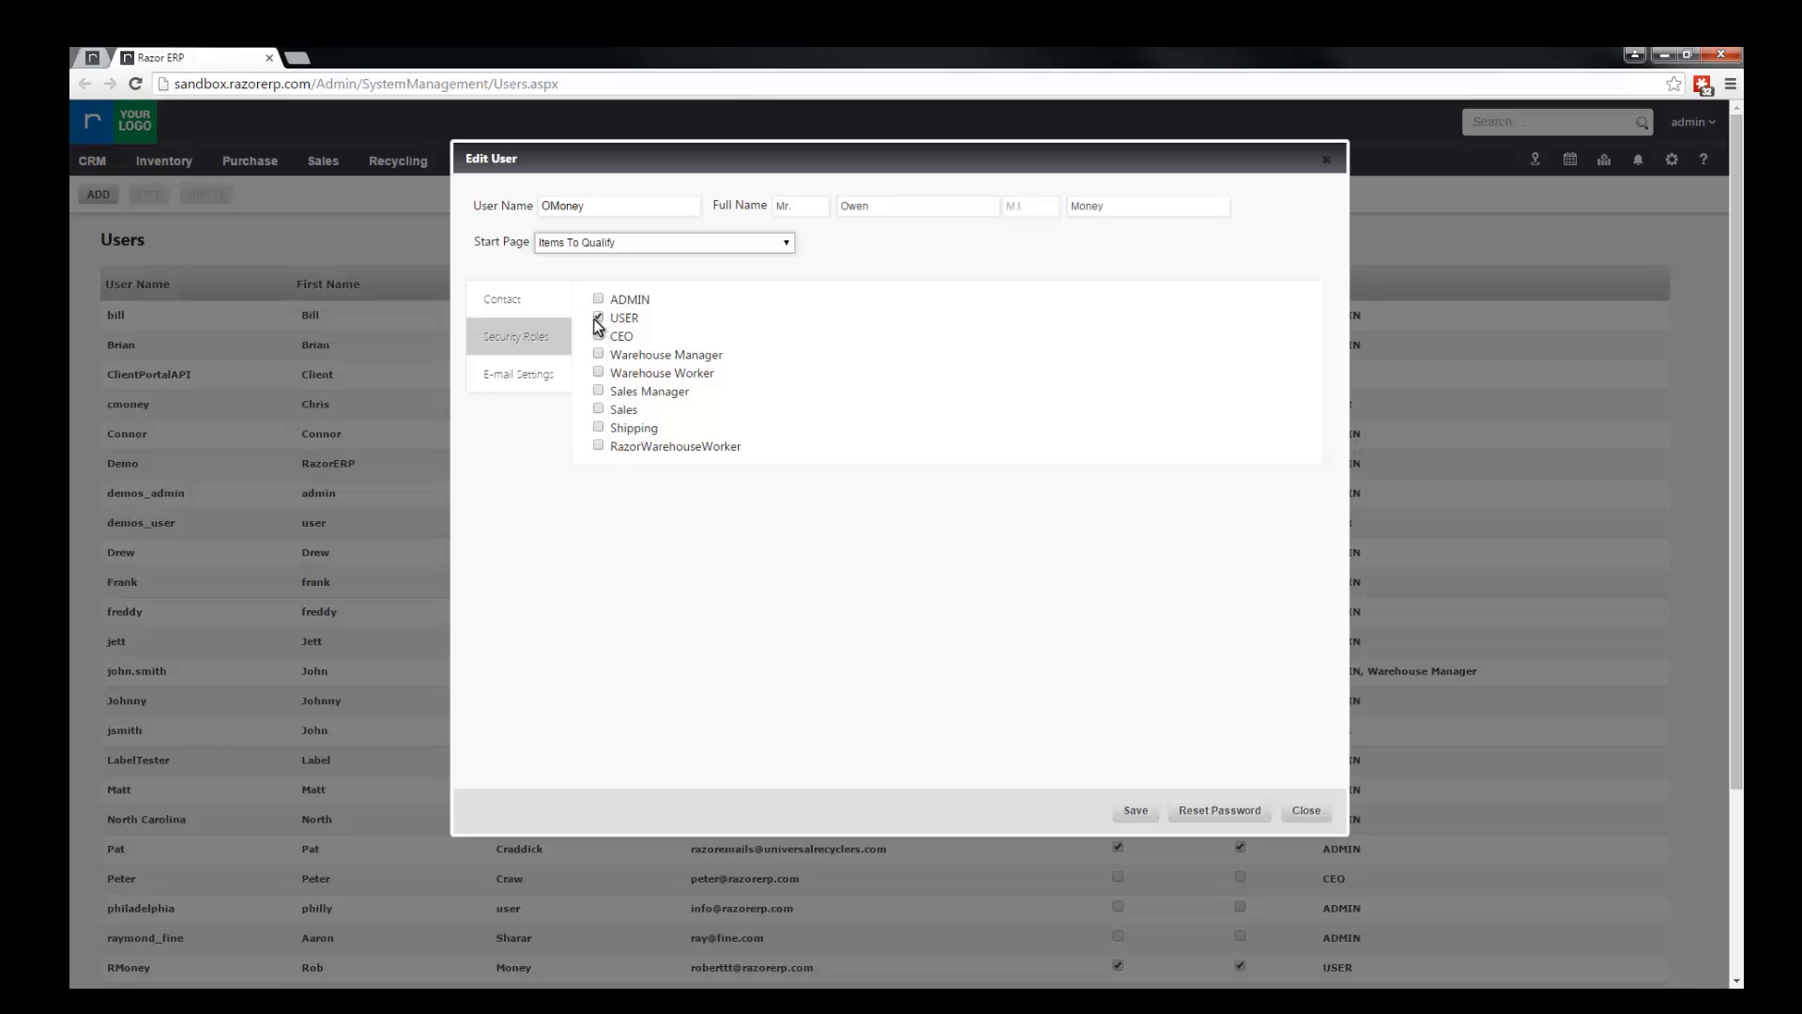
# Step: Switch personal e-mail settings on and back off for the user, and save the user record
pyautogui.click(517, 378)
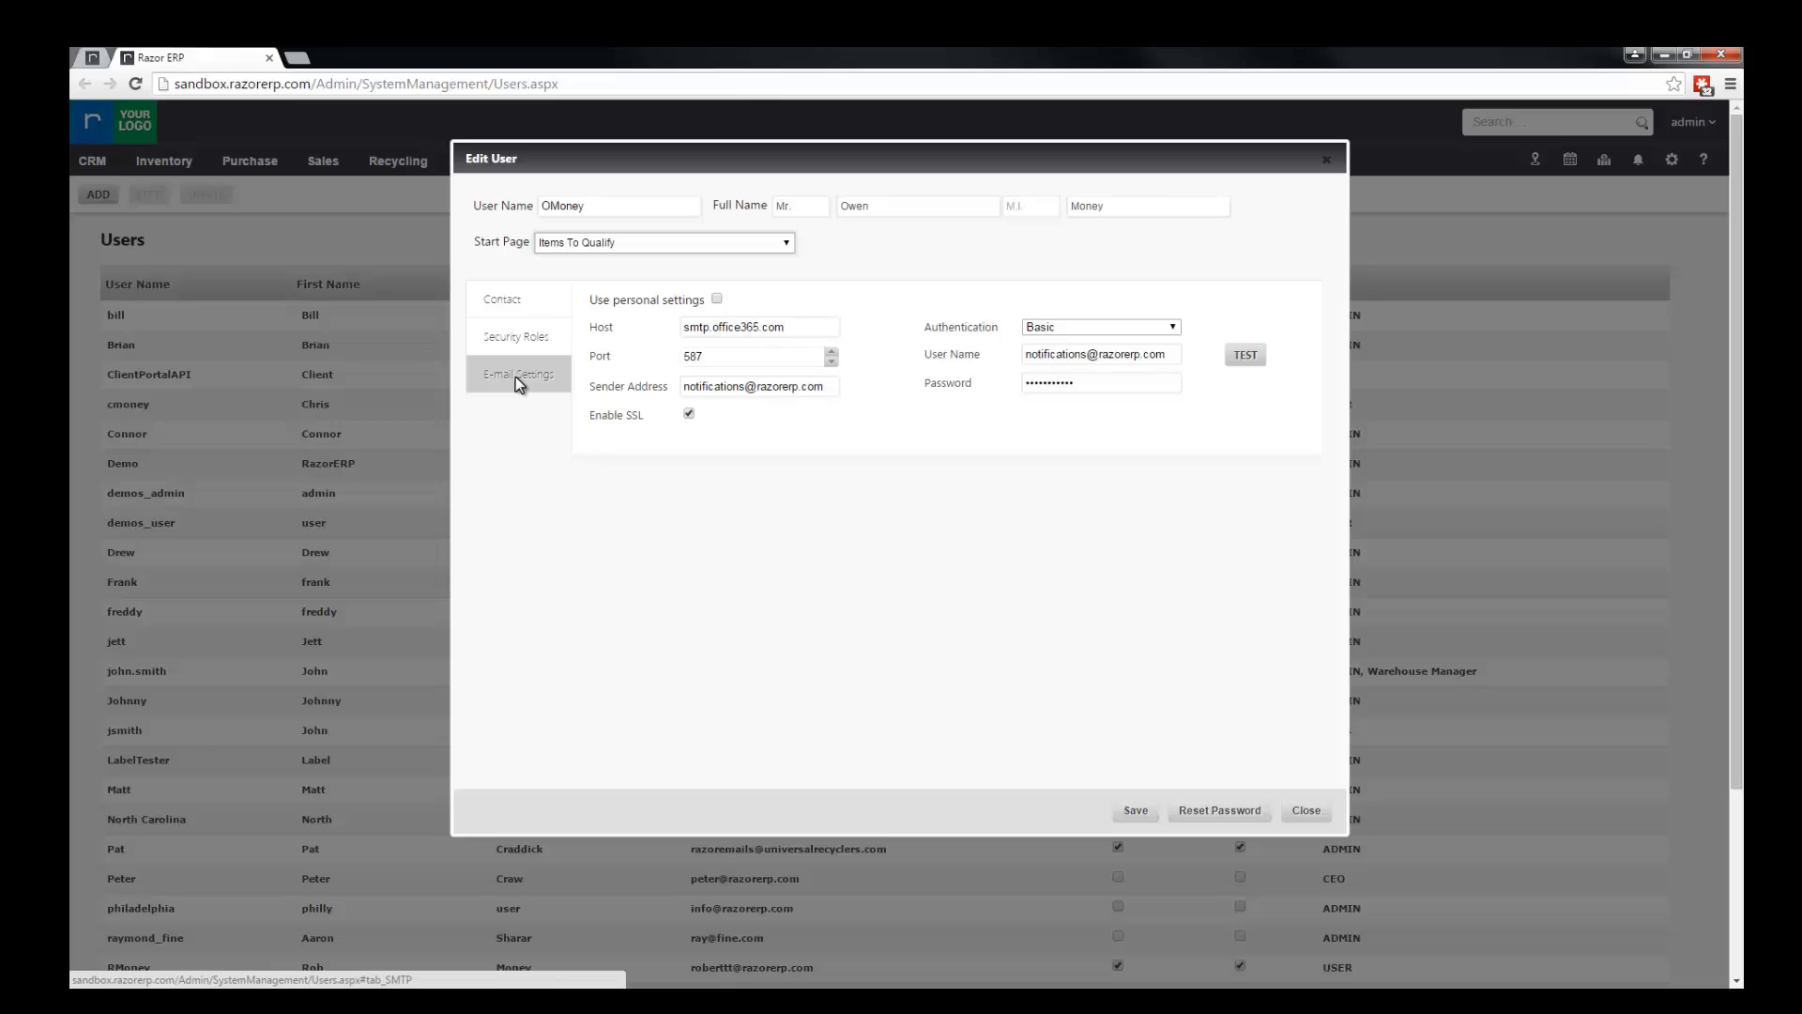
pyautogui.click(716, 300)
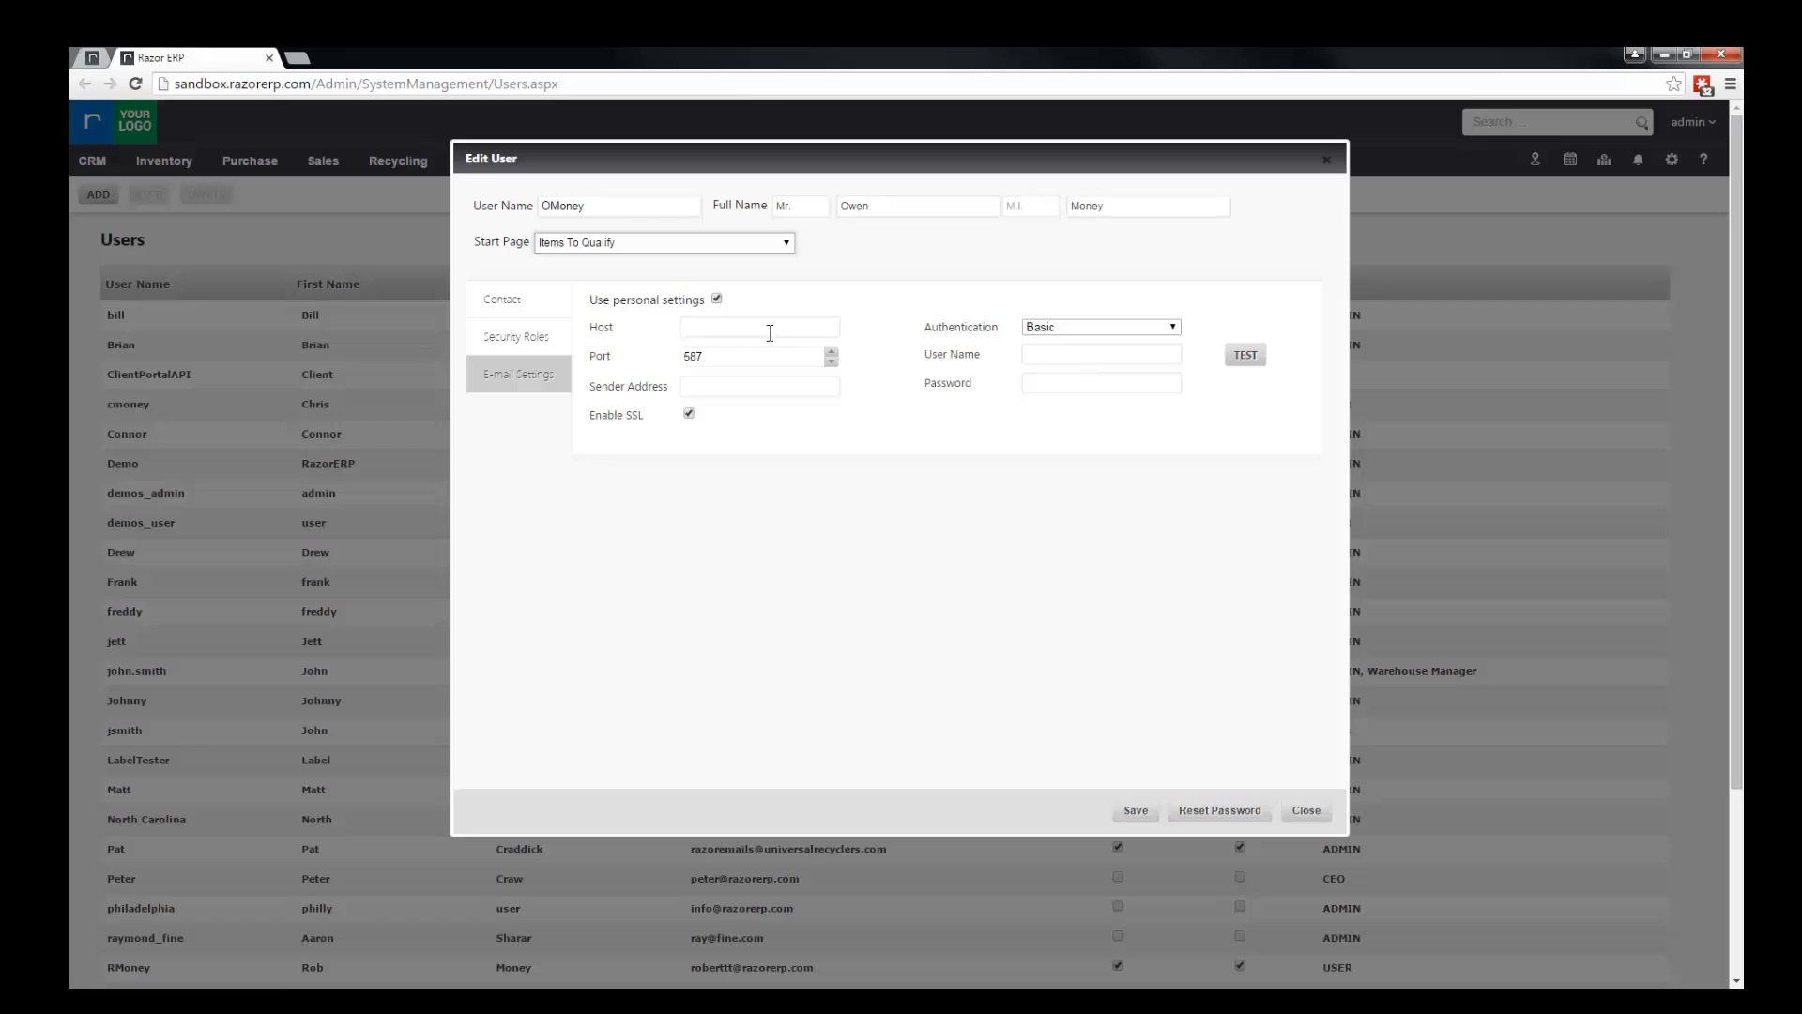
pyautogui.click(717, 300)
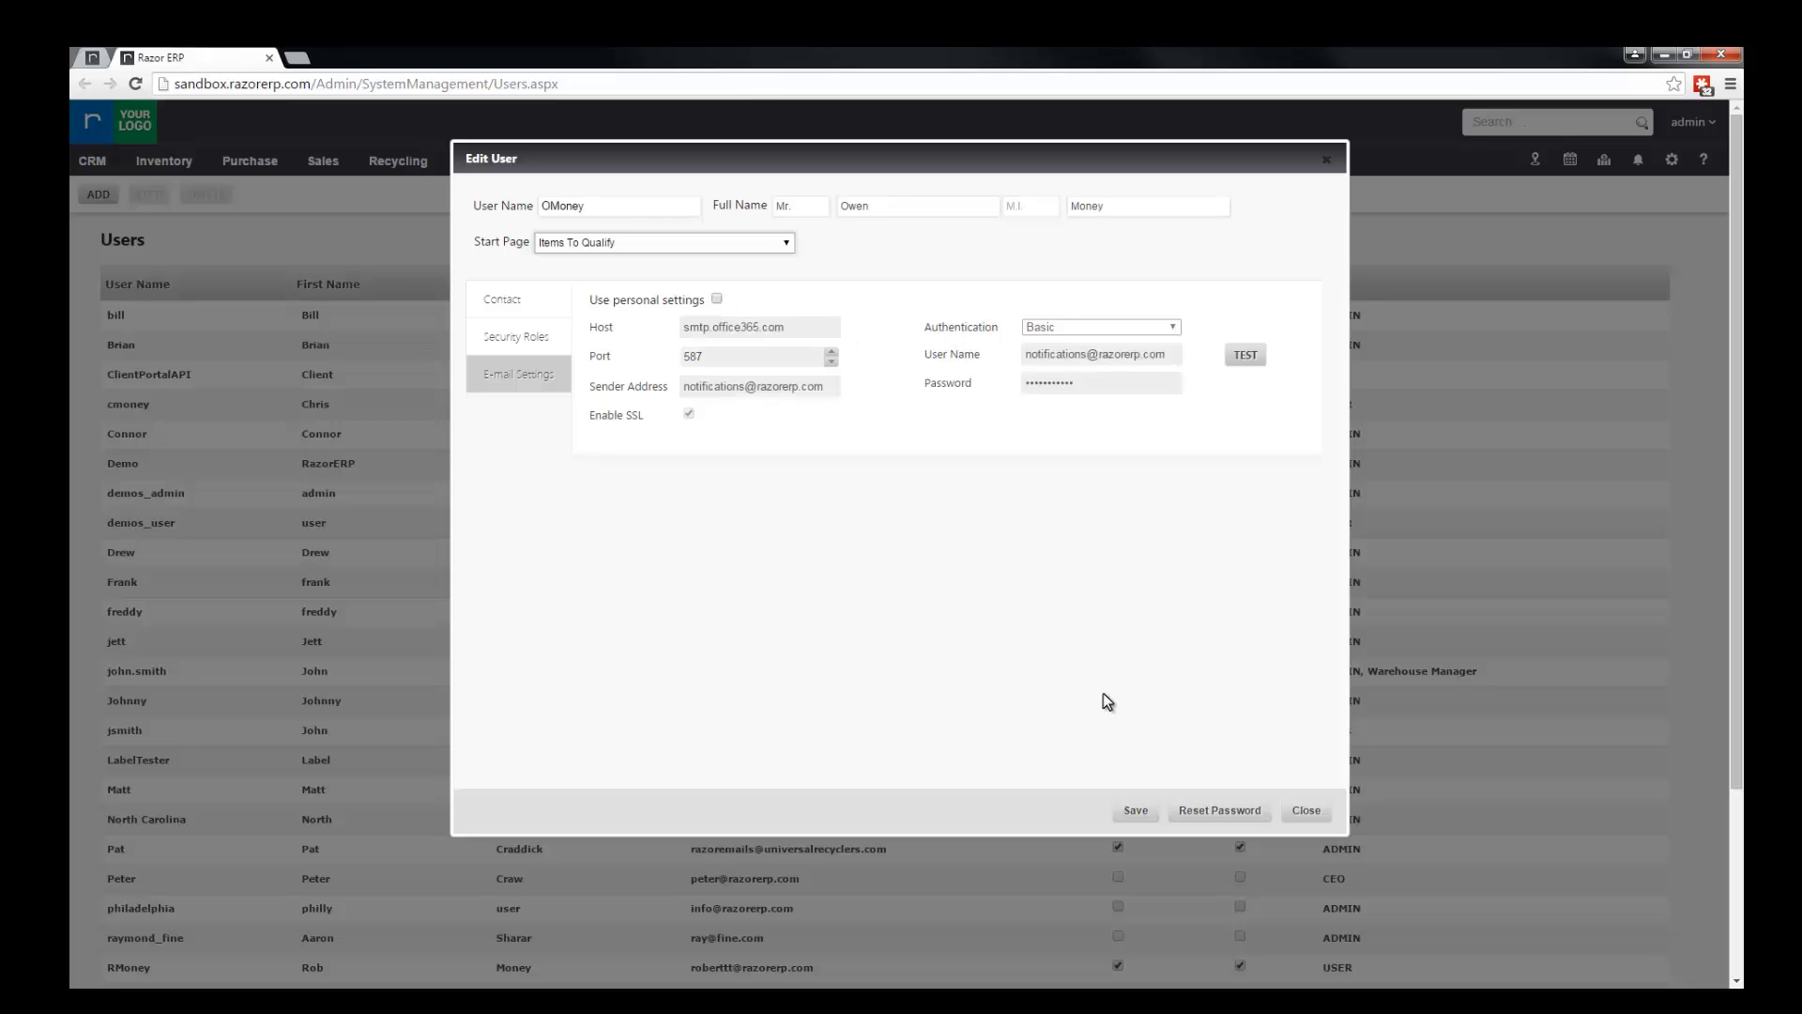
pyautogui.click(1138, 817)
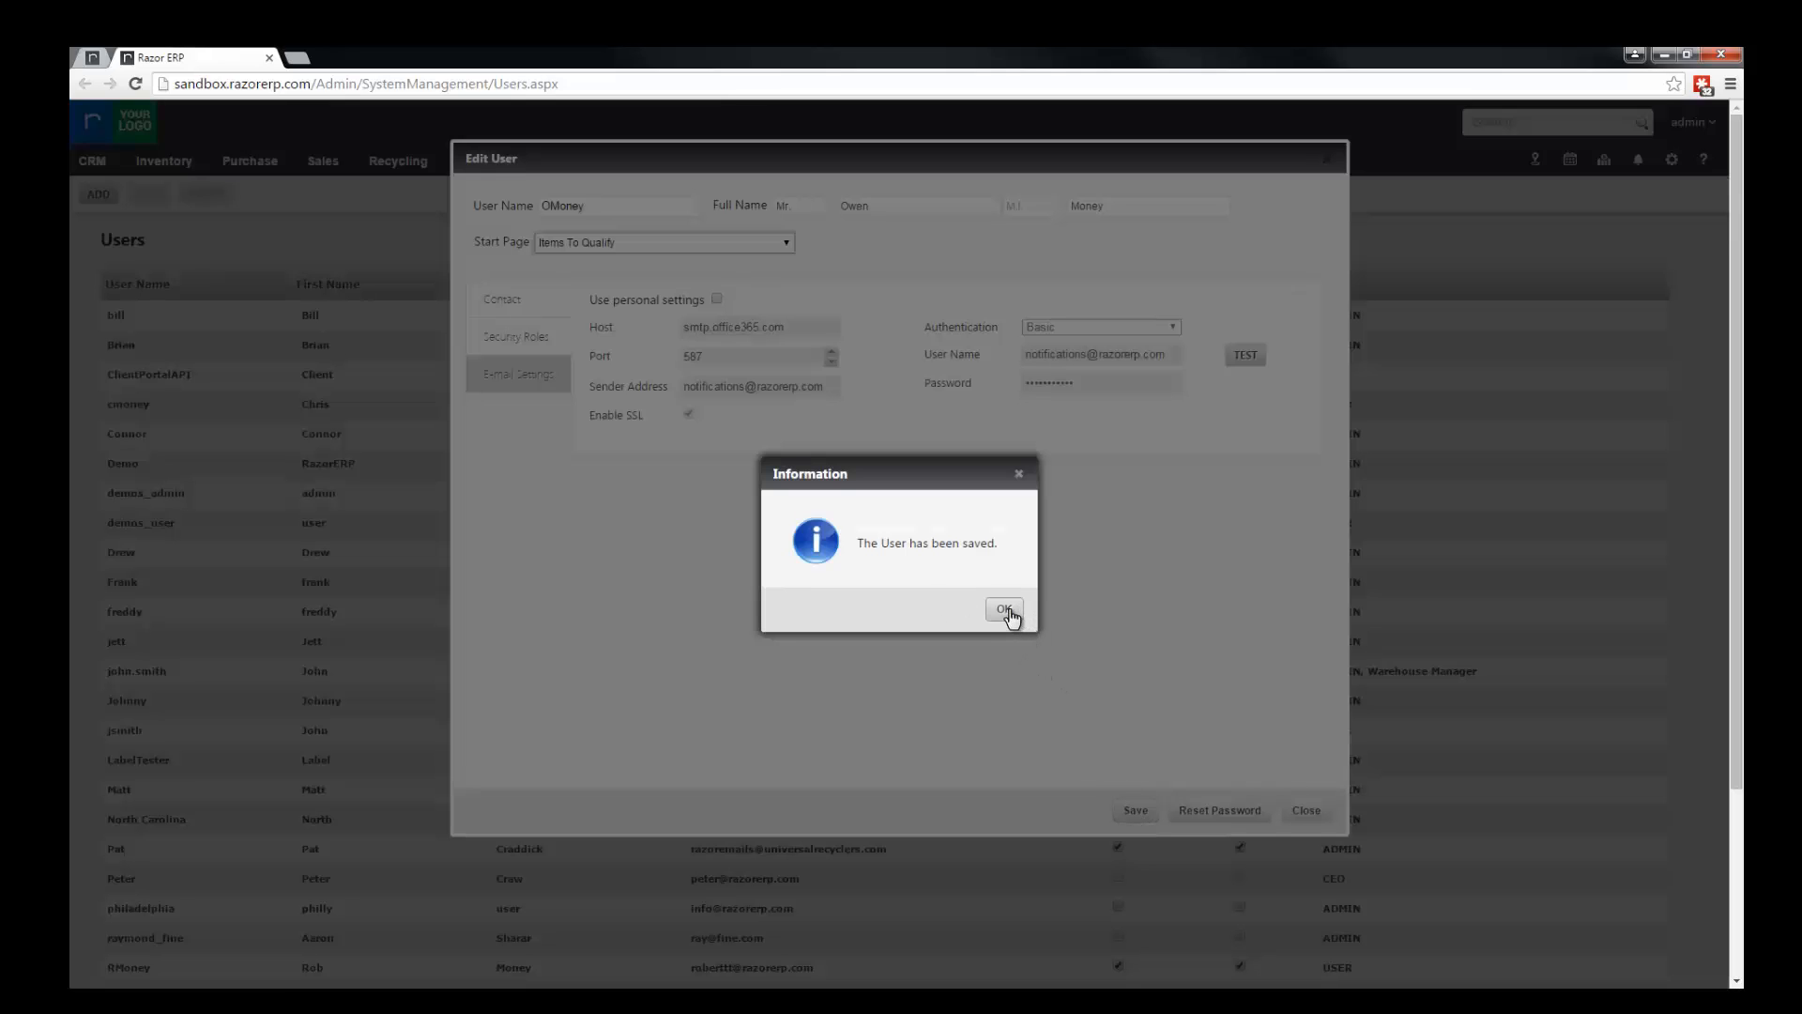
pyautogui.click(1005, 610)
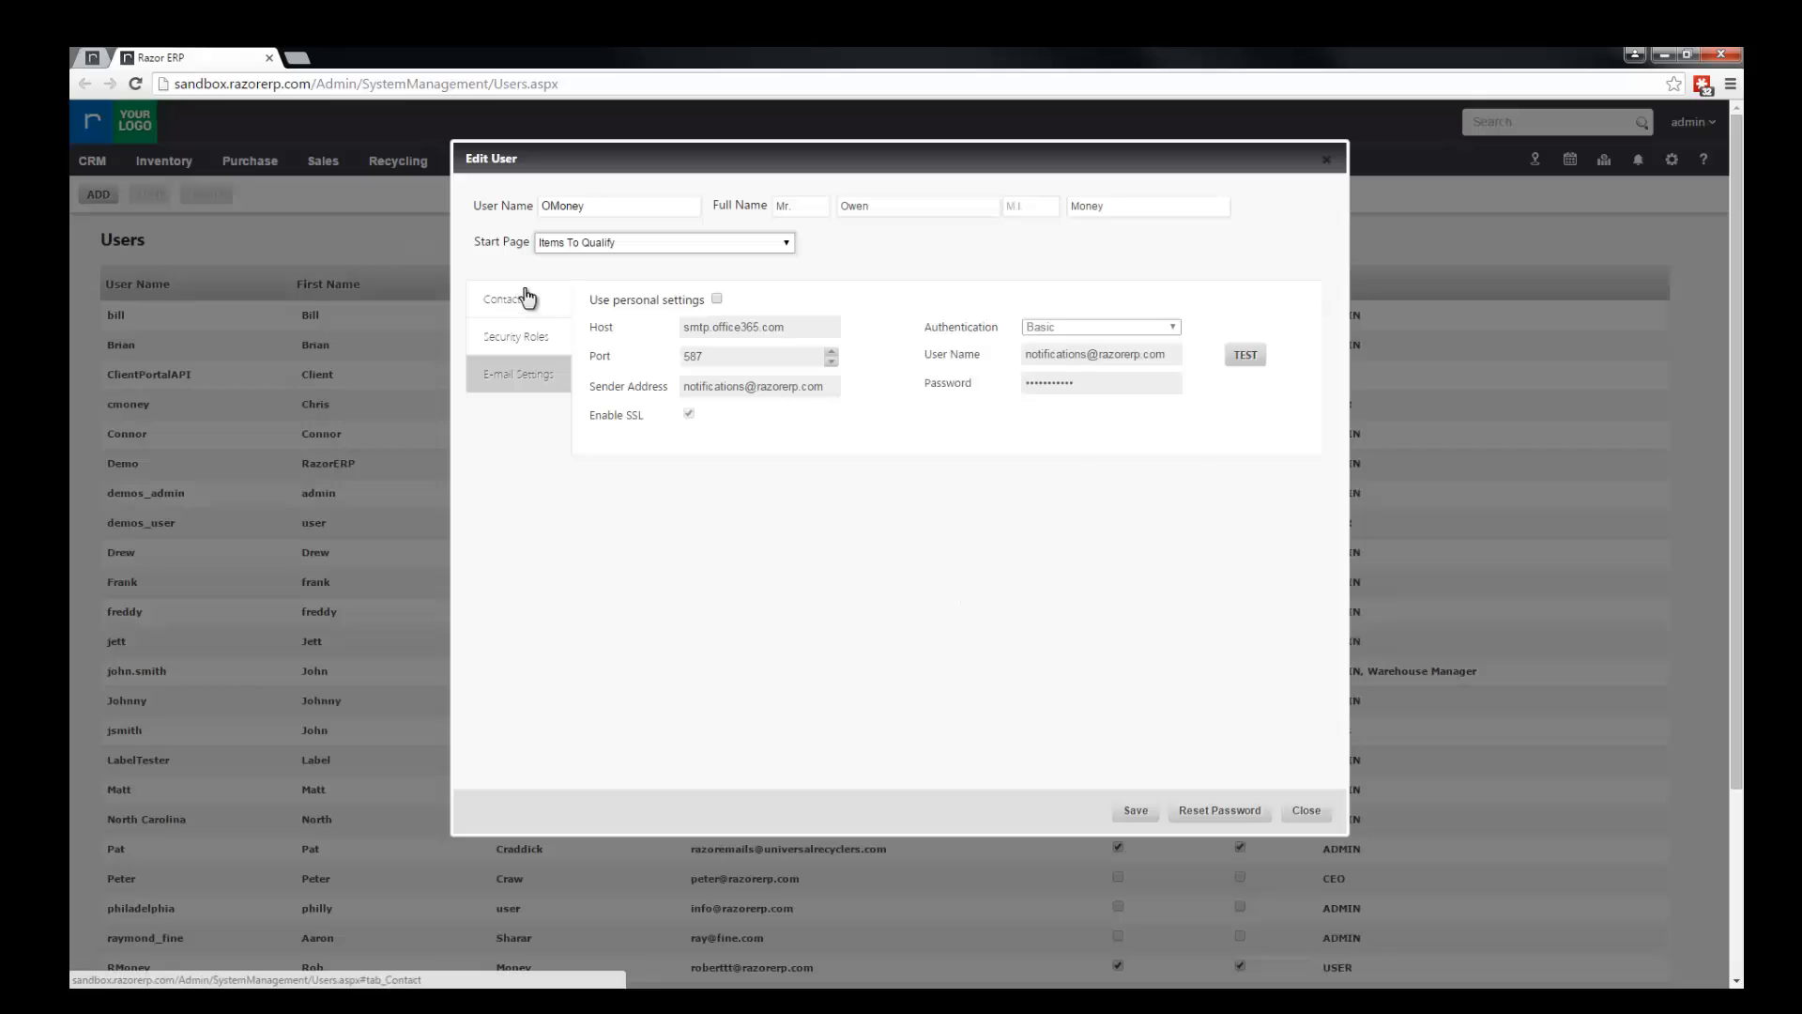
# Step: Enter and confirm a new account password in the user's contact details, and dismiss the password reset request
pyautogui.click(521, 298)
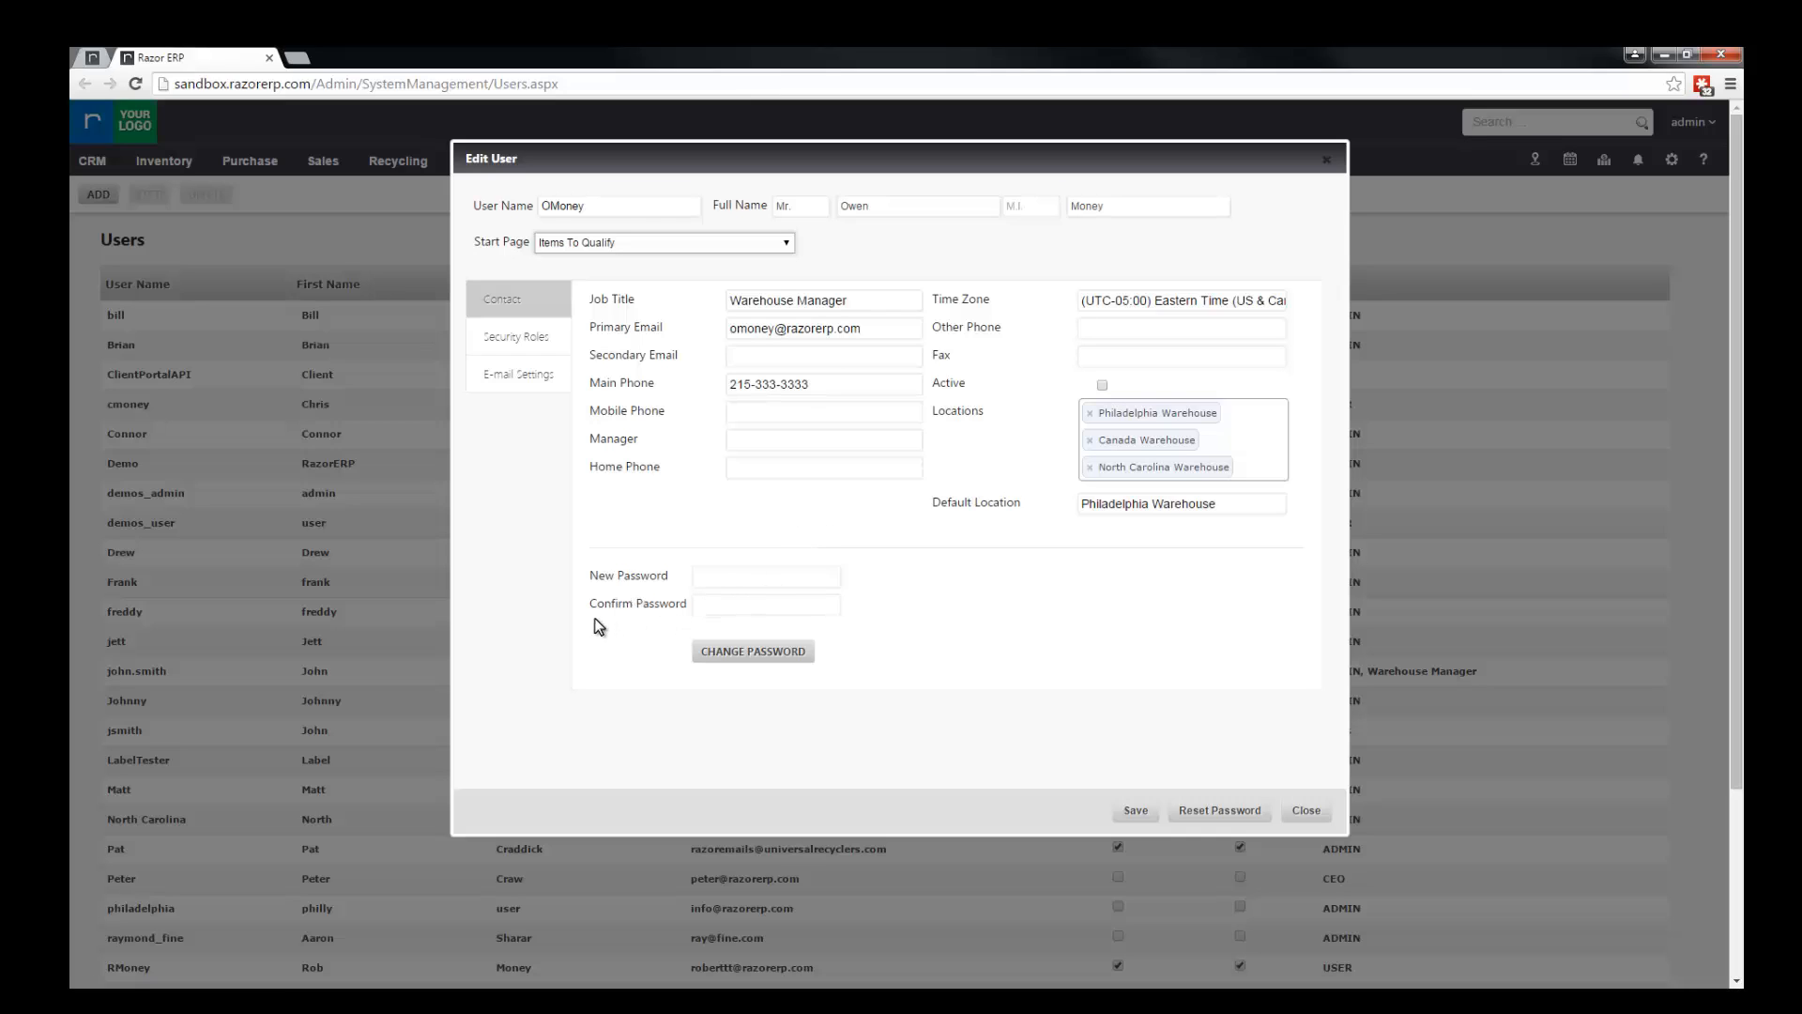
pyautogui.click(804, 578)
pyautogui.write('****')
pyautogui.press('Tab')
pyautogui.write('****')
pyautogui.click(915, 650)
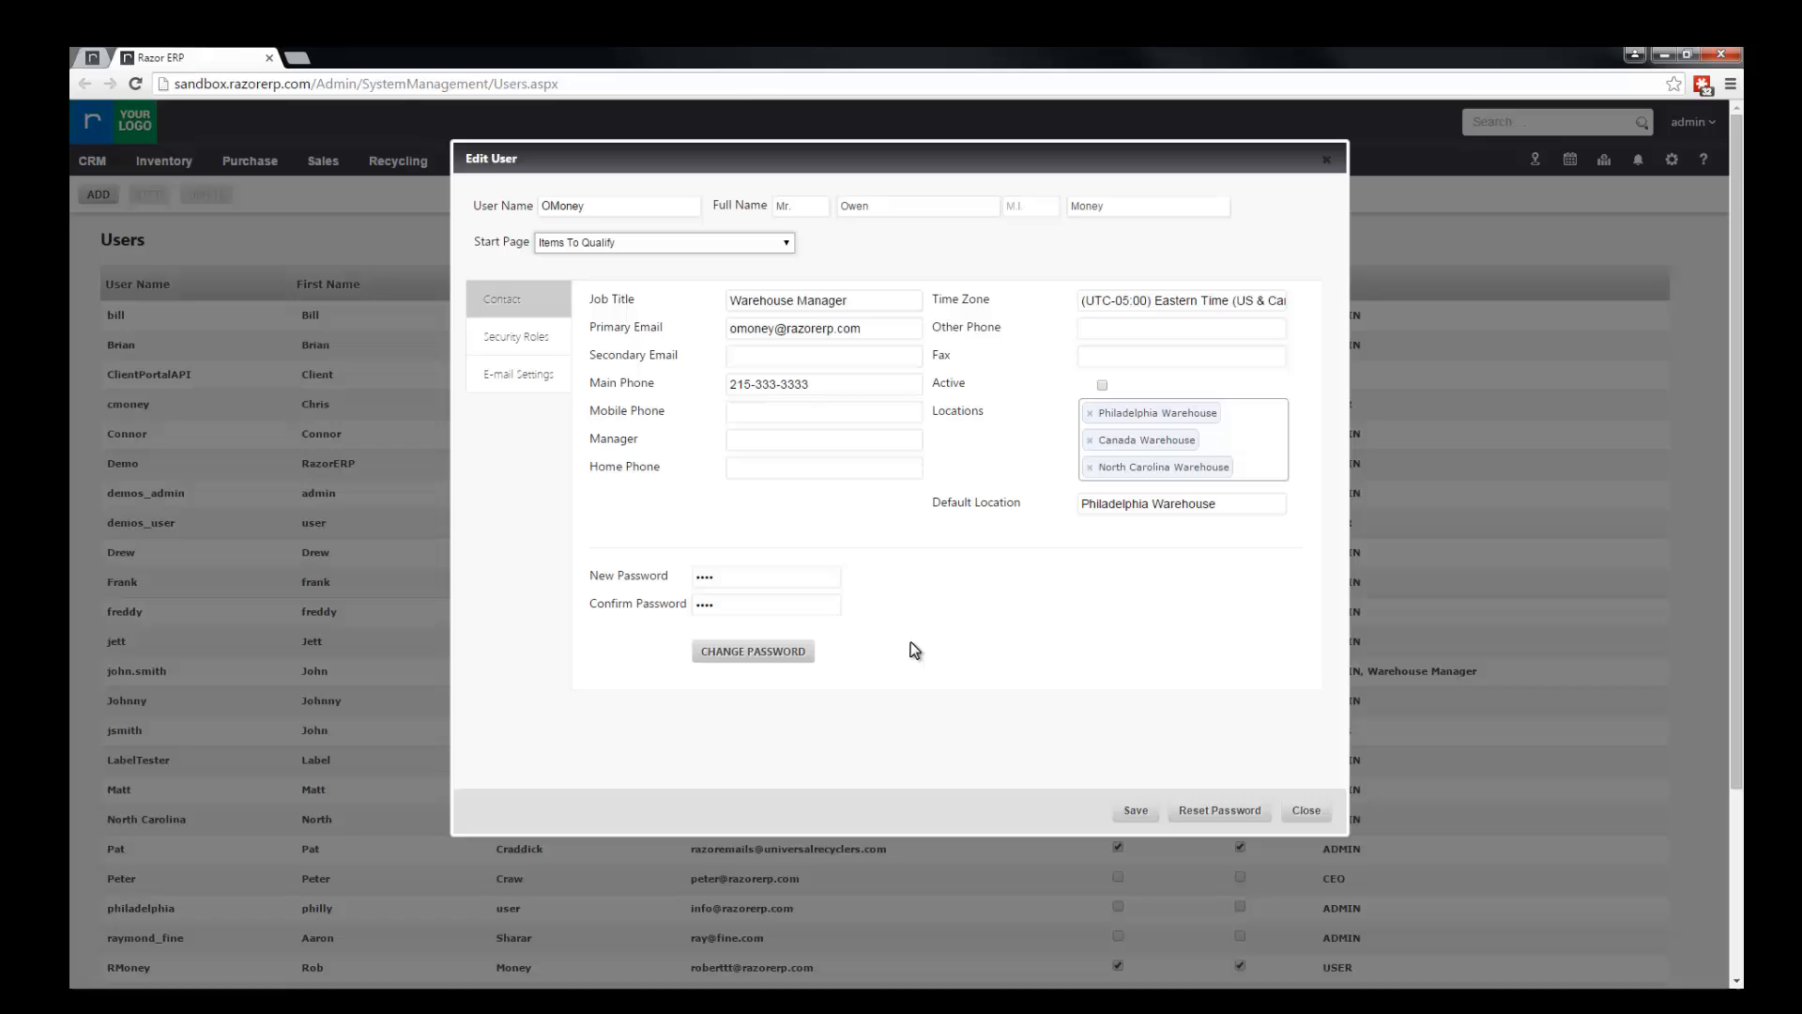
pyautogui.click(758, 659)
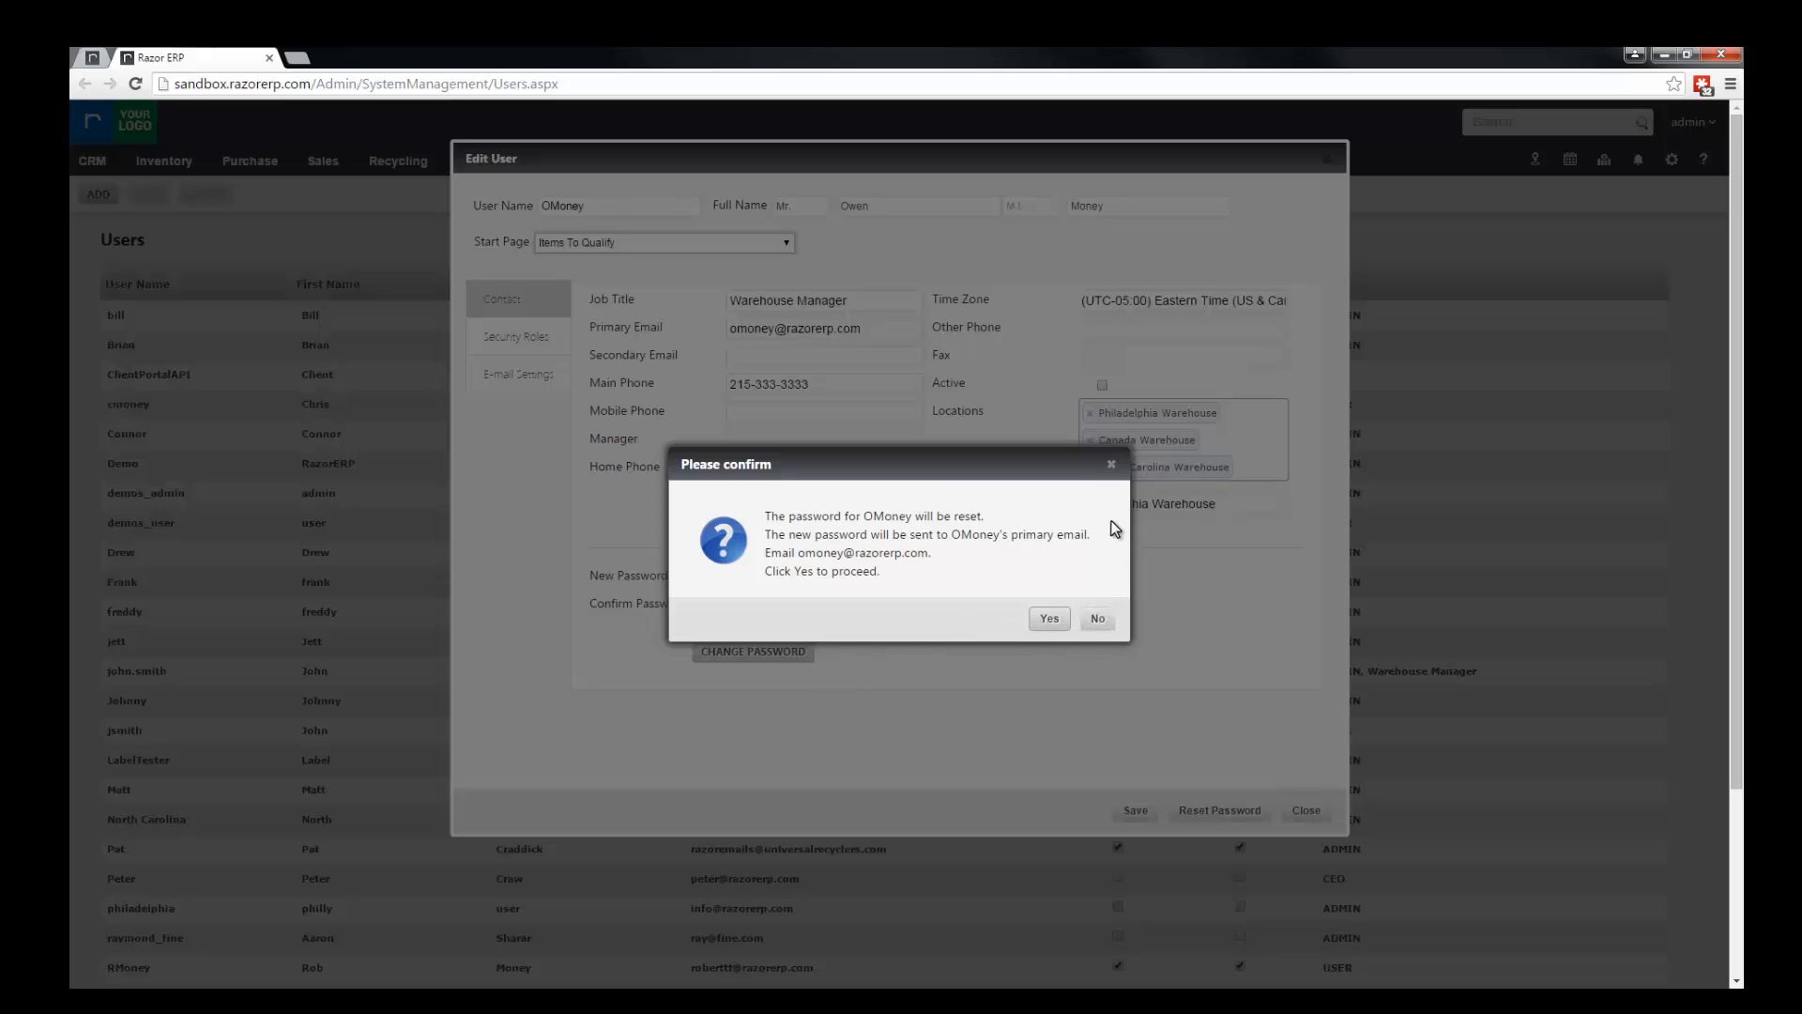
pyautogui.click(1112, 465)
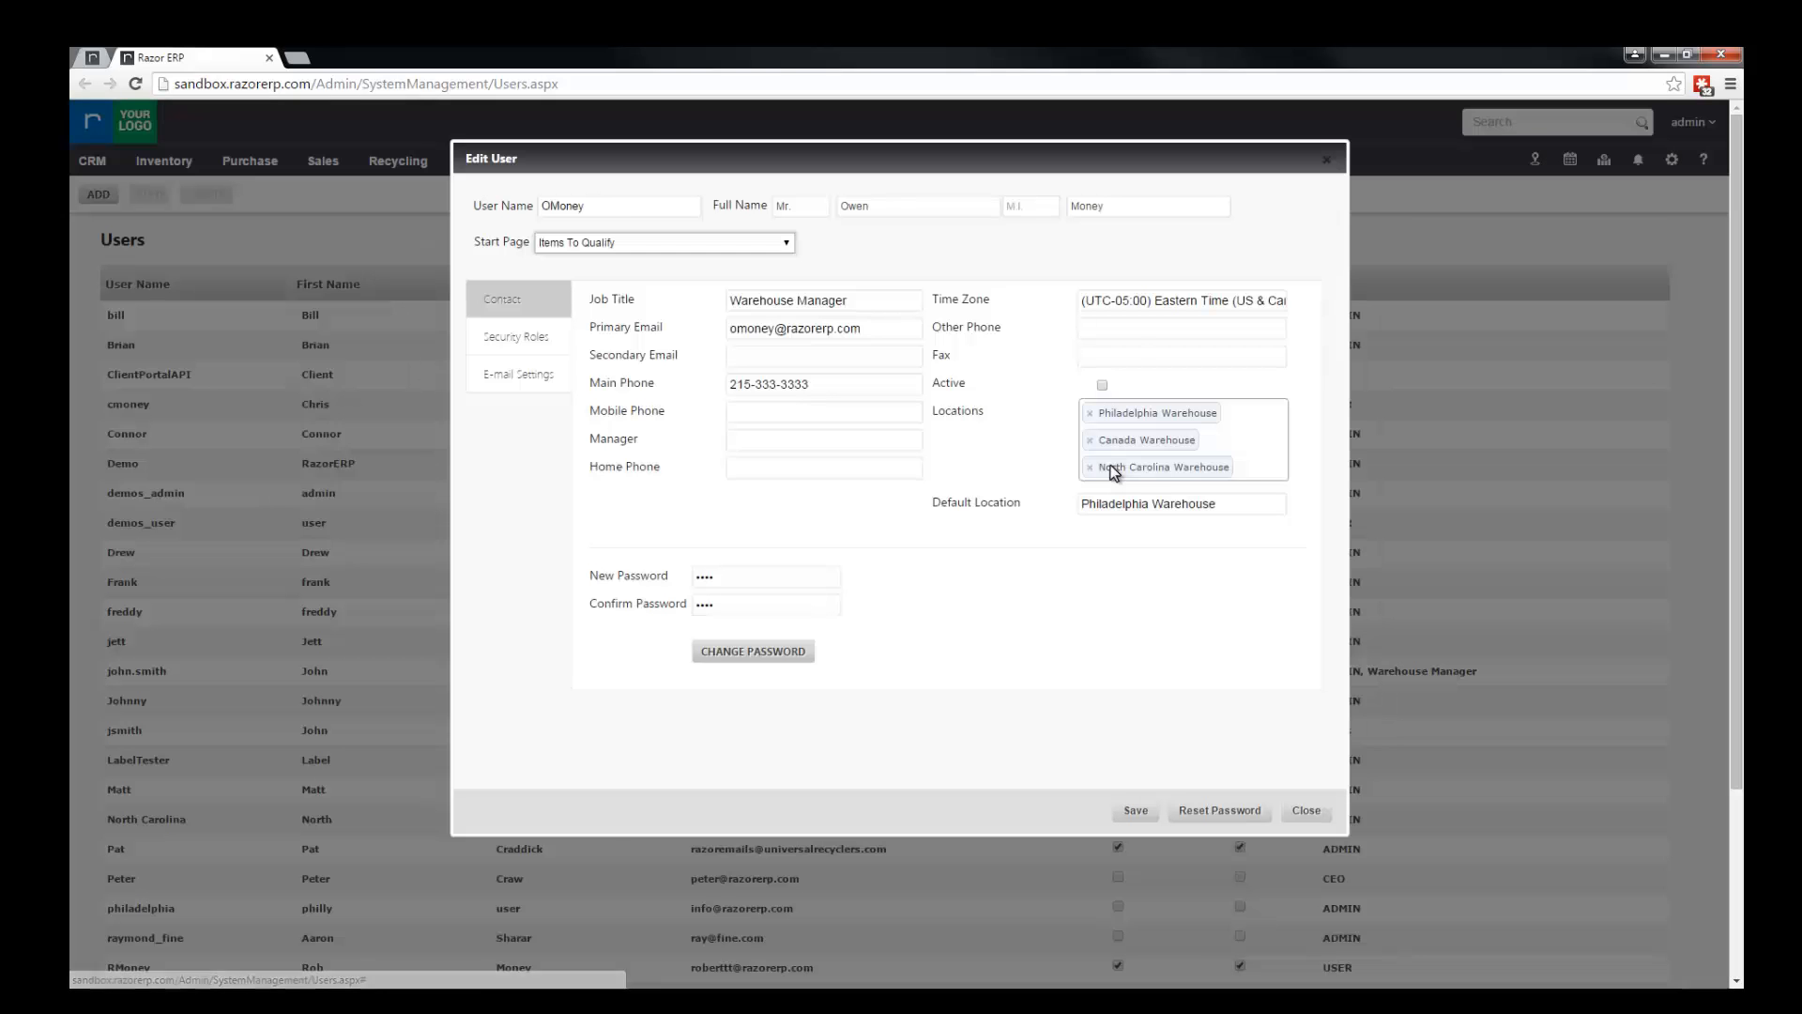